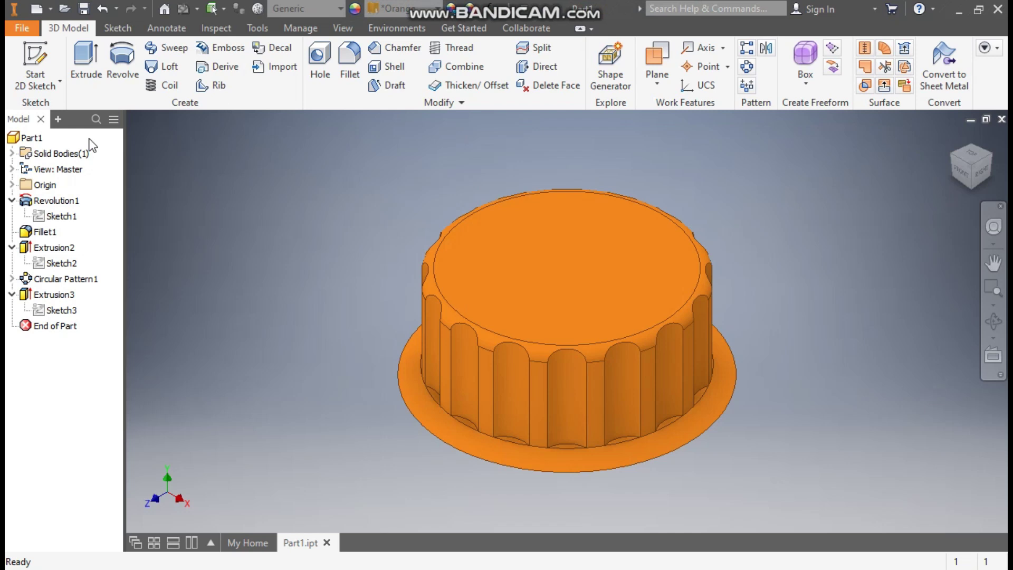
- Create a new part from the Standard (mm).ipt template and start a 2D sketch
click(36, 9)
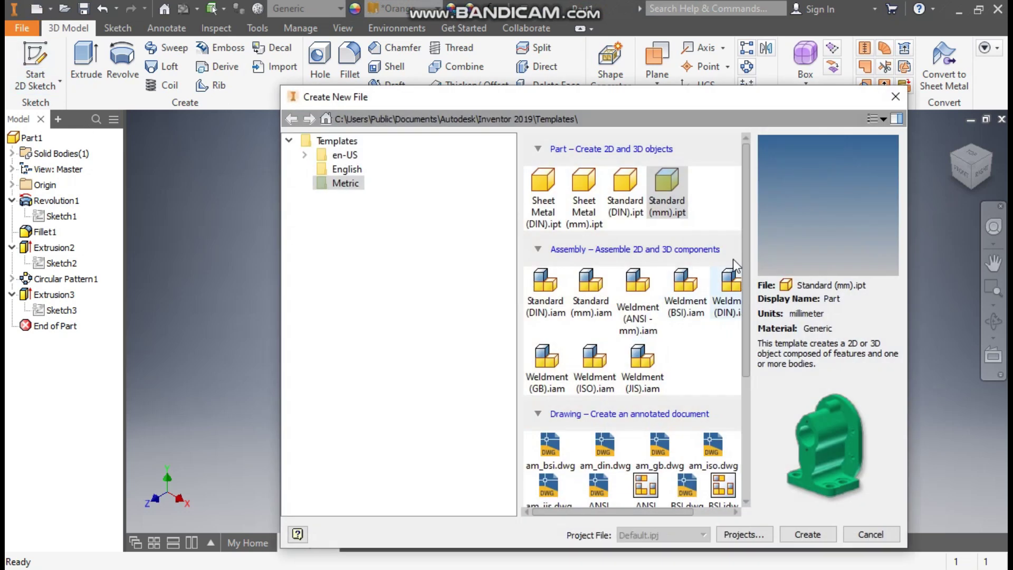
click(664, 182)
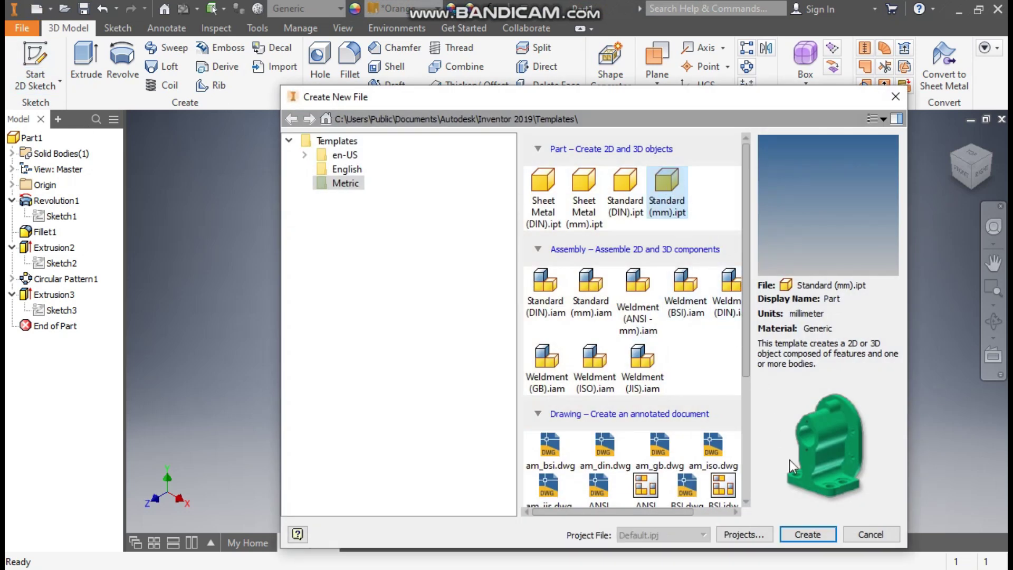
click(806, 534)
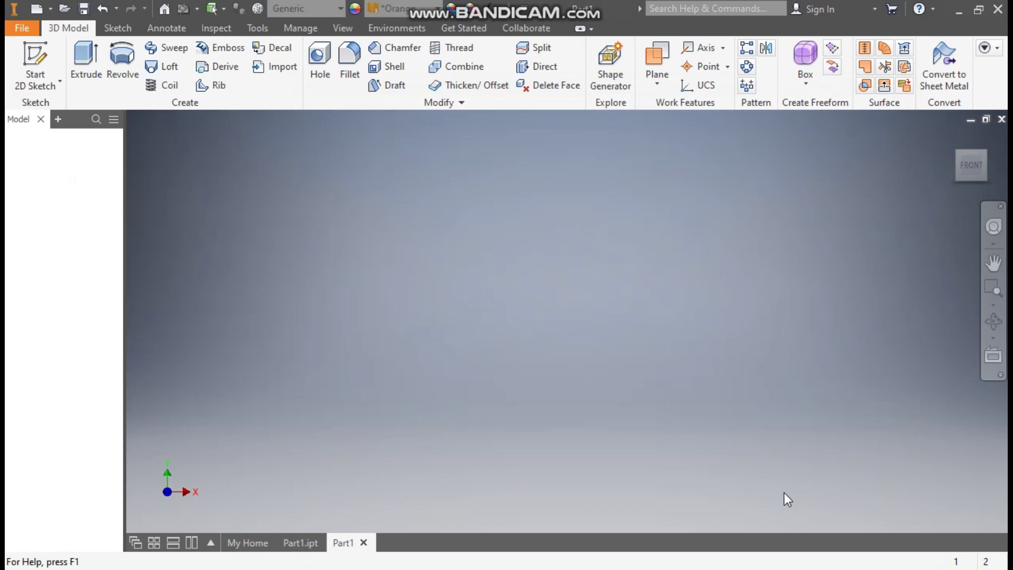
click(35, 66)
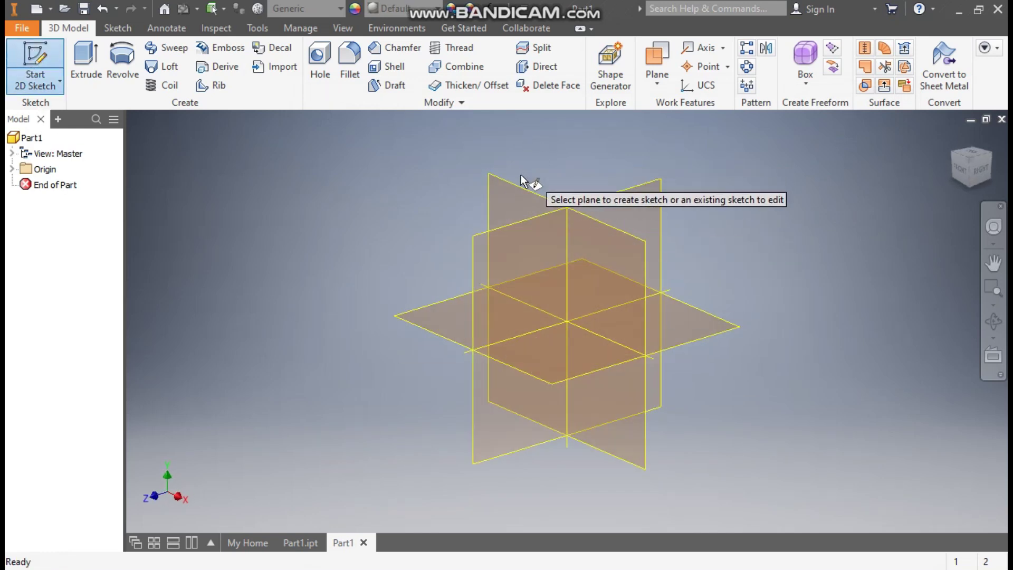
- On the XY plane, draw a closed five-line profile from the origin with a slanted bottom-right step
click(510, 196)
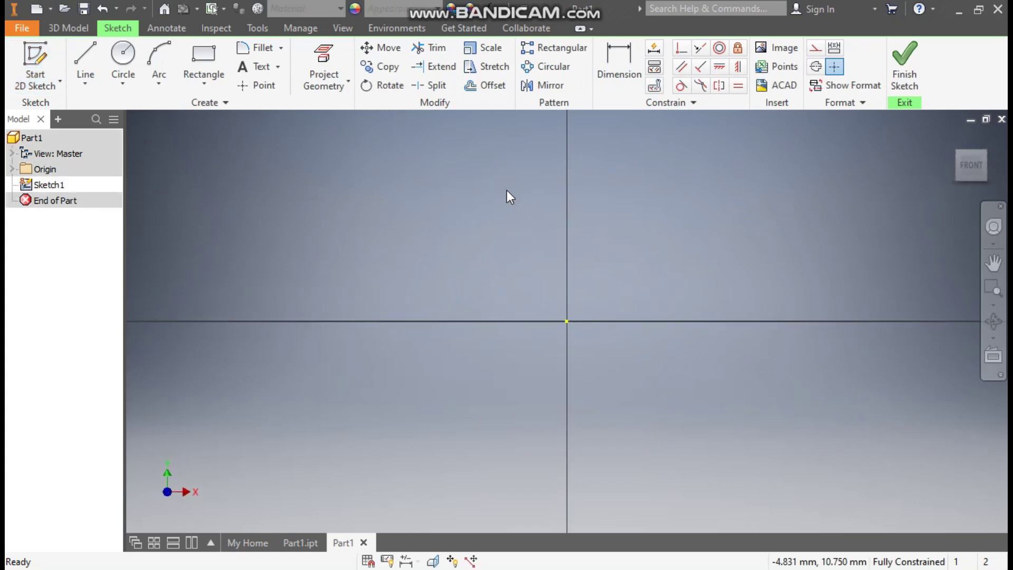
click(84, 58)
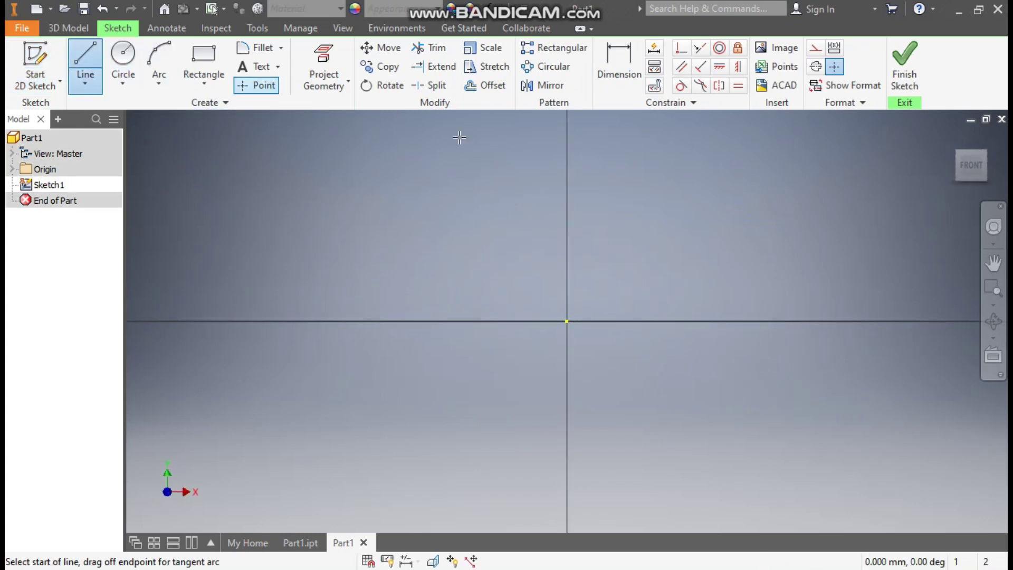
click(568, 320)
middle_drag(656, 269, 611, 371)
click(519, 209)
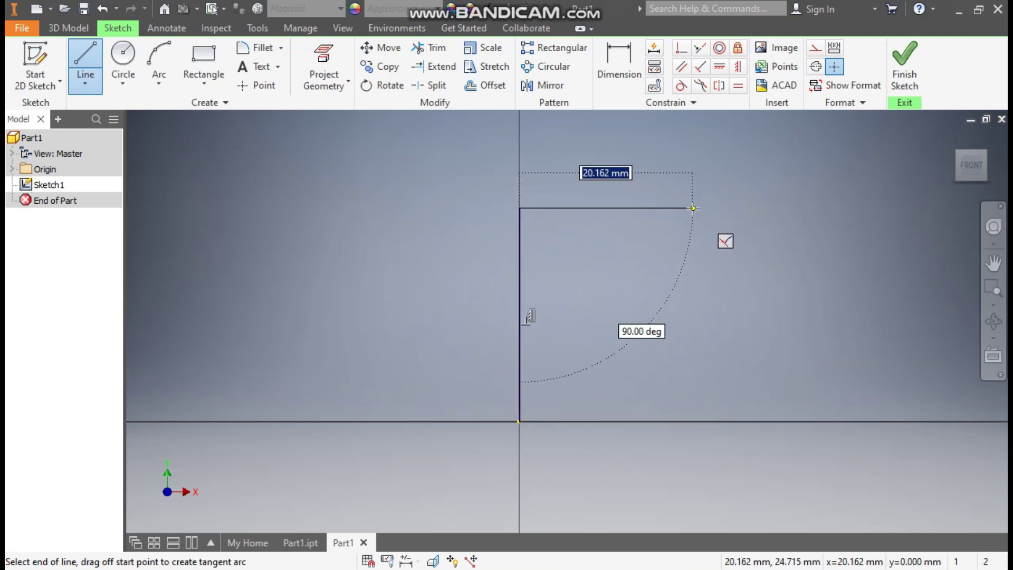
click(693, 210)
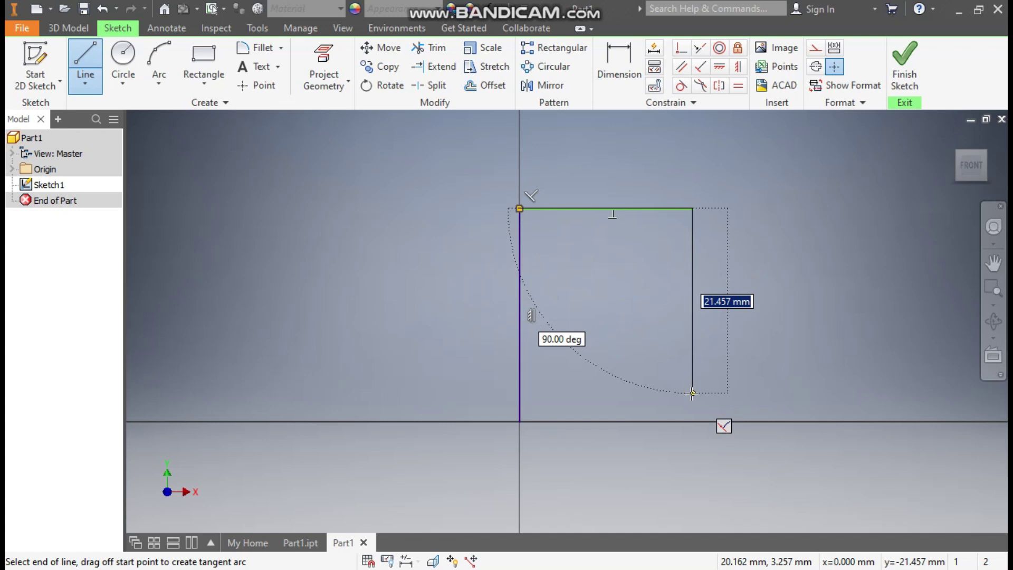
click(692, 393)
click(741, 421)
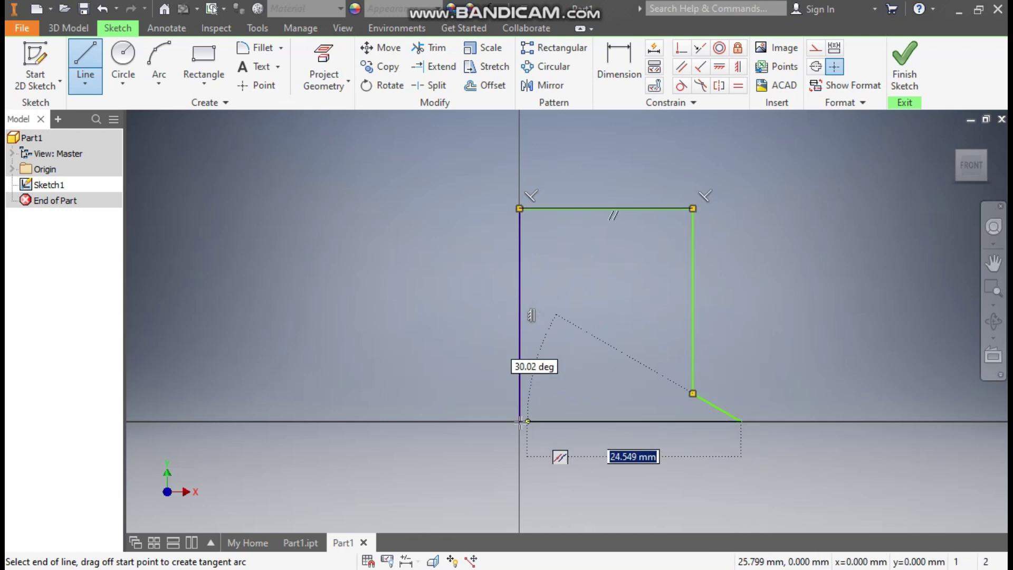
click(520, 421)
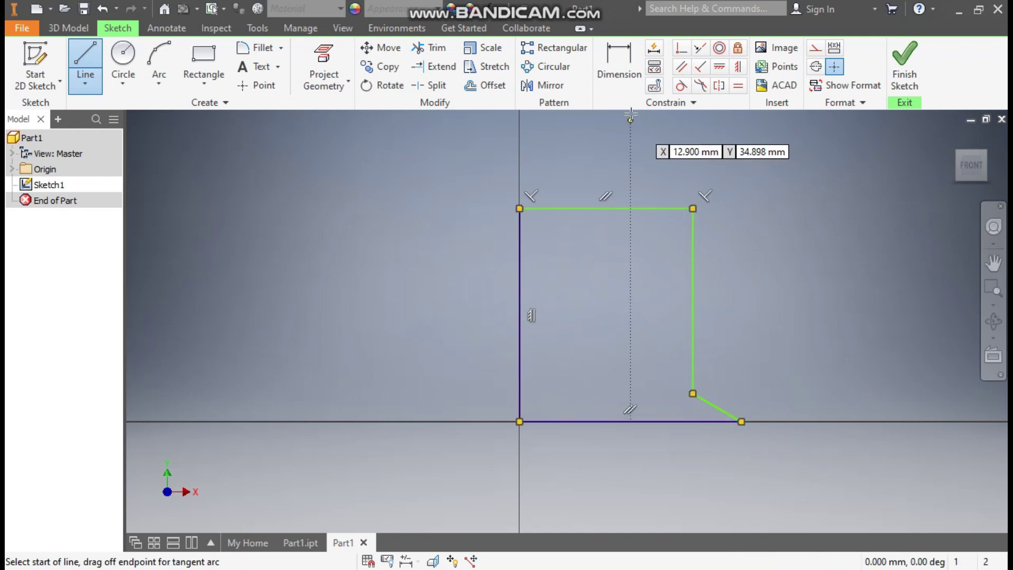
- Dimension the left side to 20 mm high and the slanted step to 2 mm
click(620, 68)
click(520, 307)
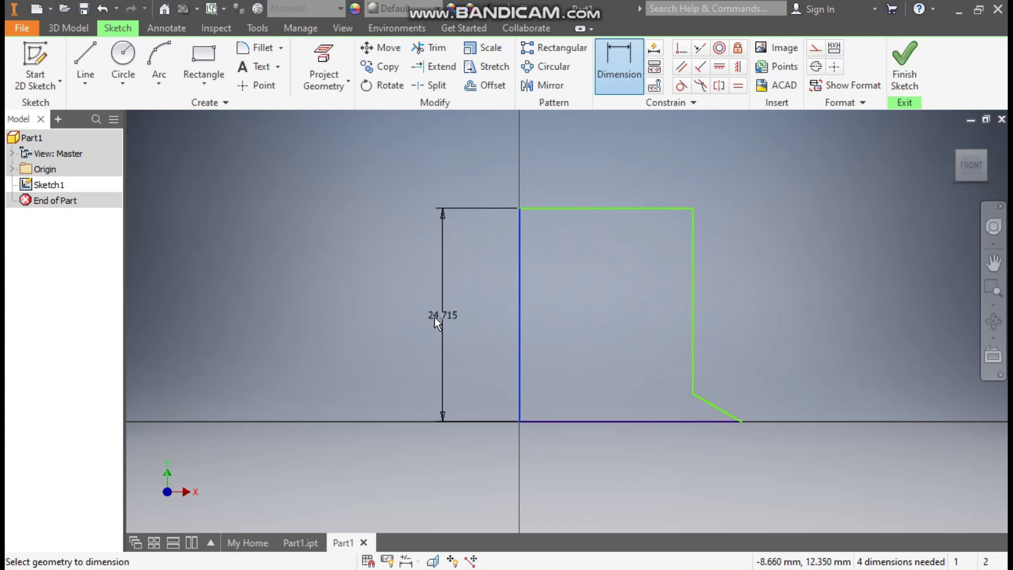
click(434, 318)
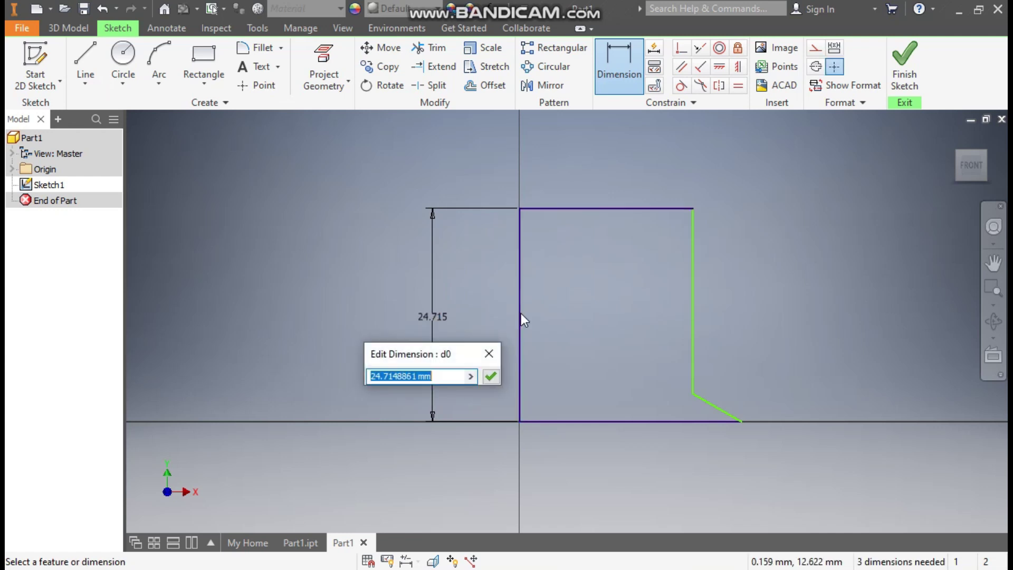
text(20)
key(Return)
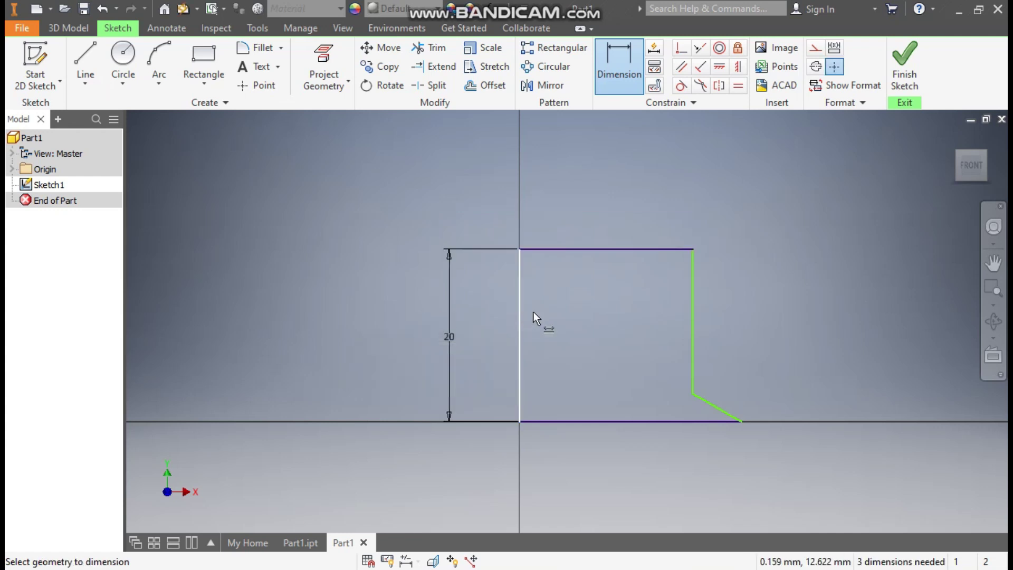
click(714, 407)
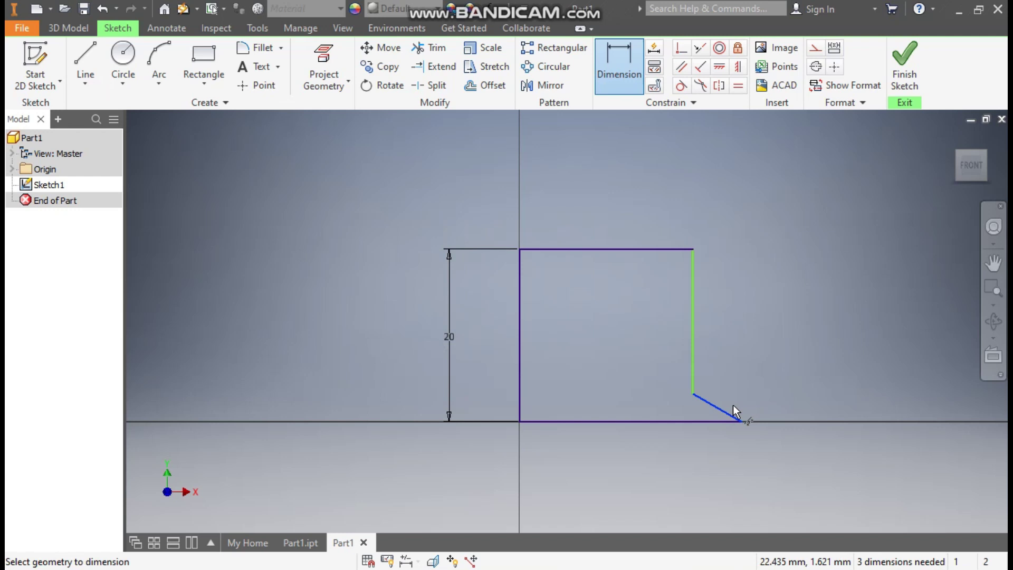
click(765, 403)
text(2)
key(Return)
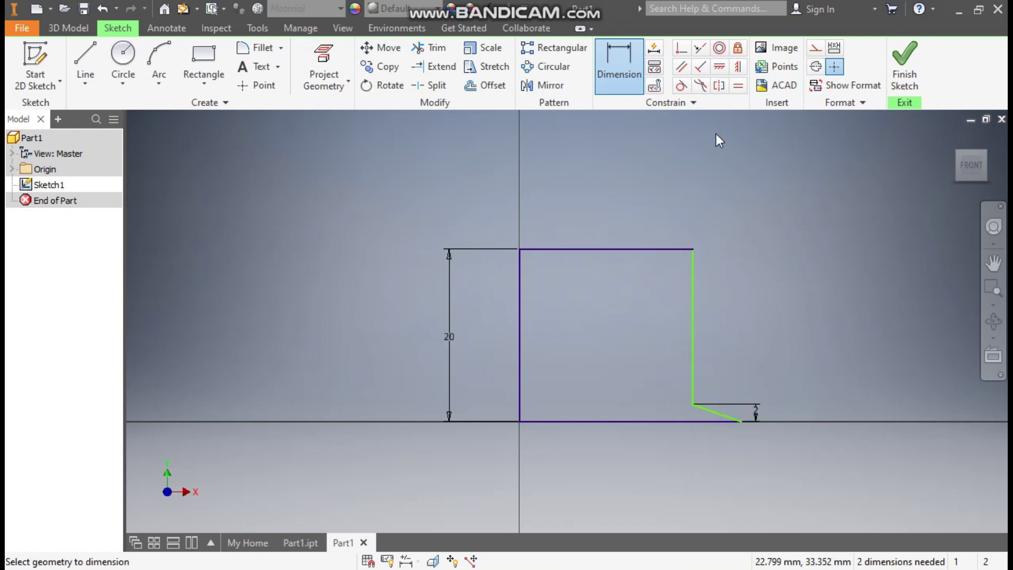
- Dimension the top width to 22.5 mm and the base width to 26 mm, then finish the sketch
click(623, 249)
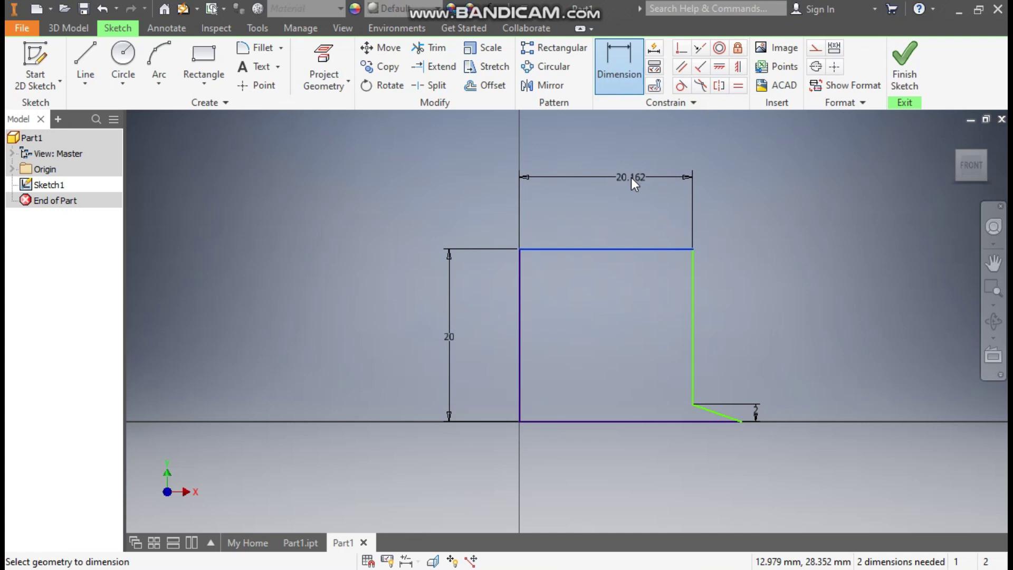
click(631, 178)
text(22)
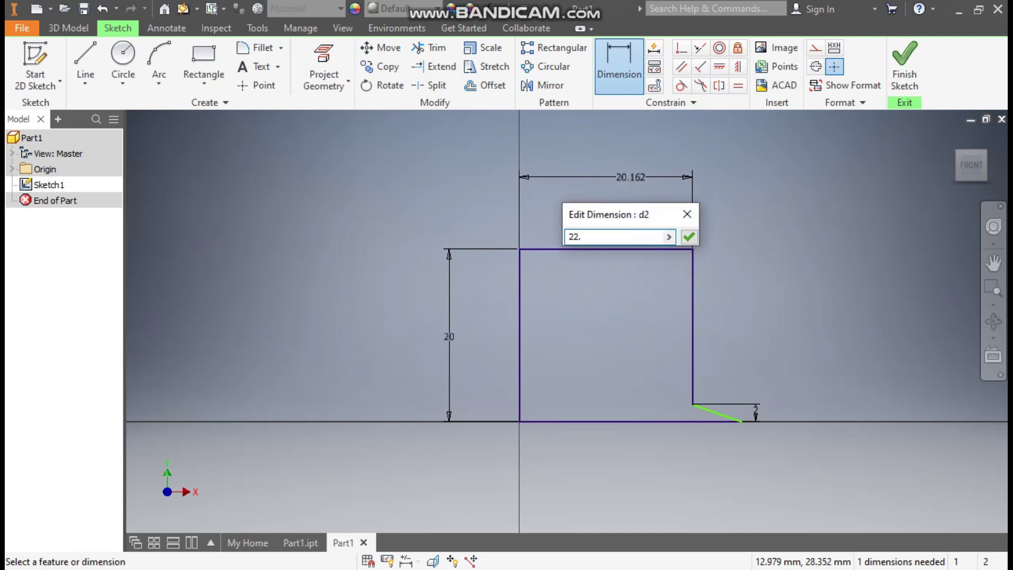
text(.5)
key(Return)
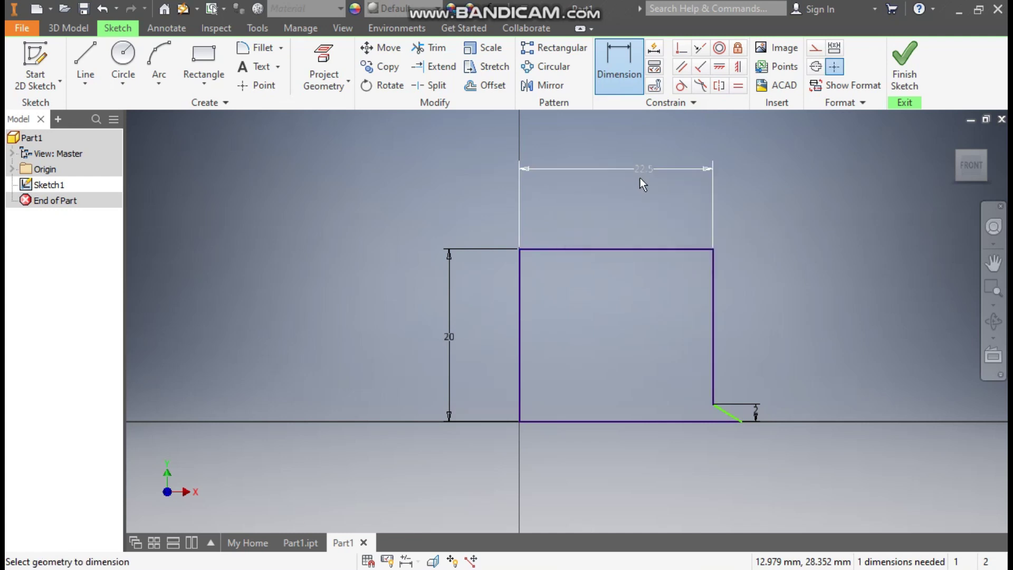
click(675, 422)
click(669, 461)
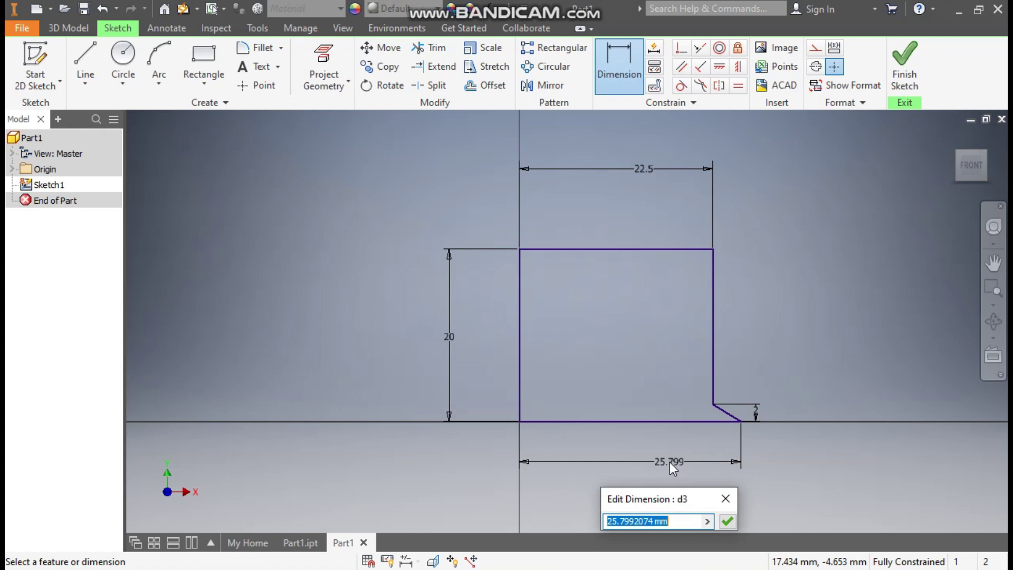
text(26)
key(Return)
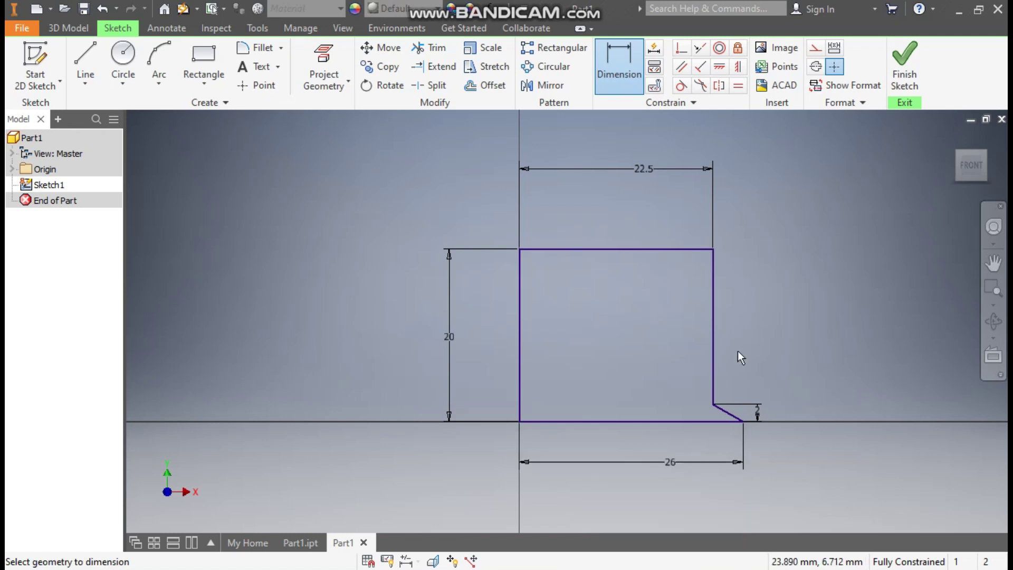
click(904, 64)
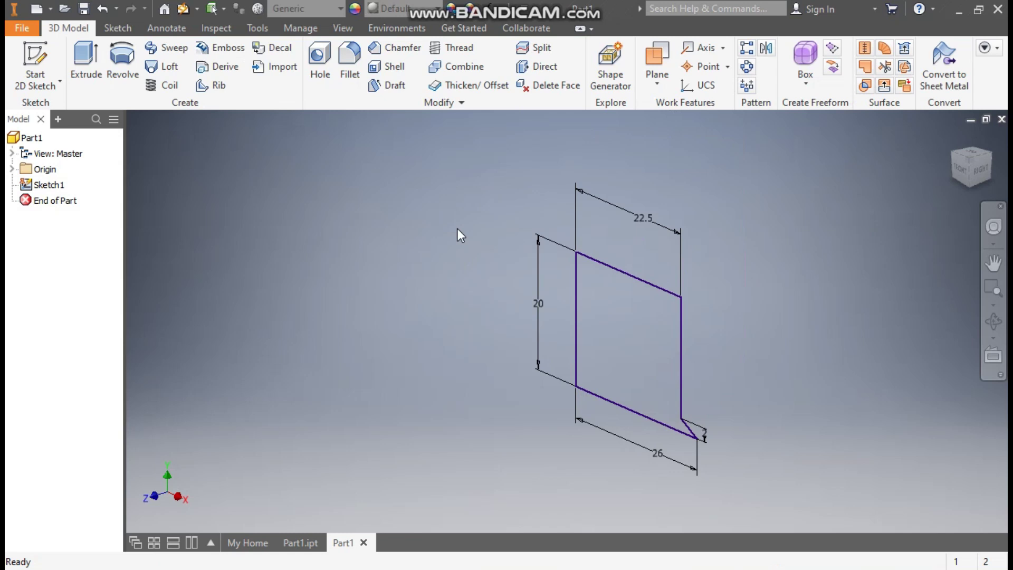
- Revolve the profile a full turn about its left vertical edge into a flanged cylinder
click(122, 63)
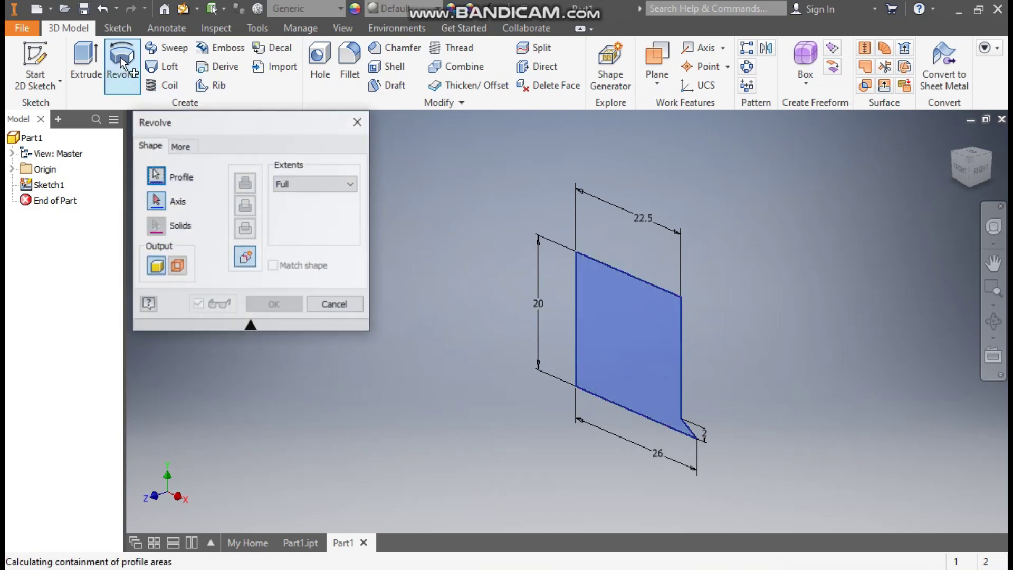
click(576, 301)
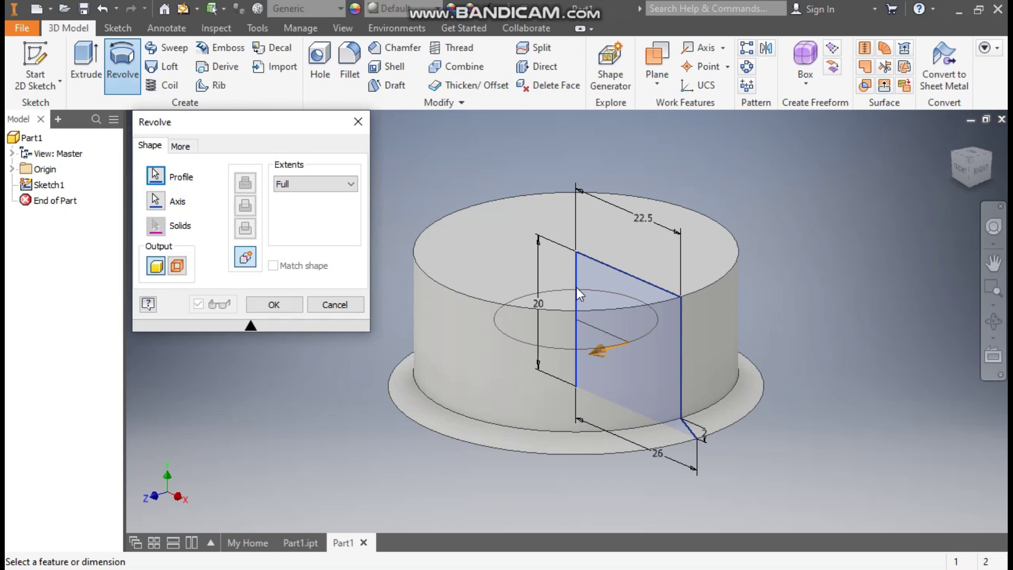
click(258, 304)
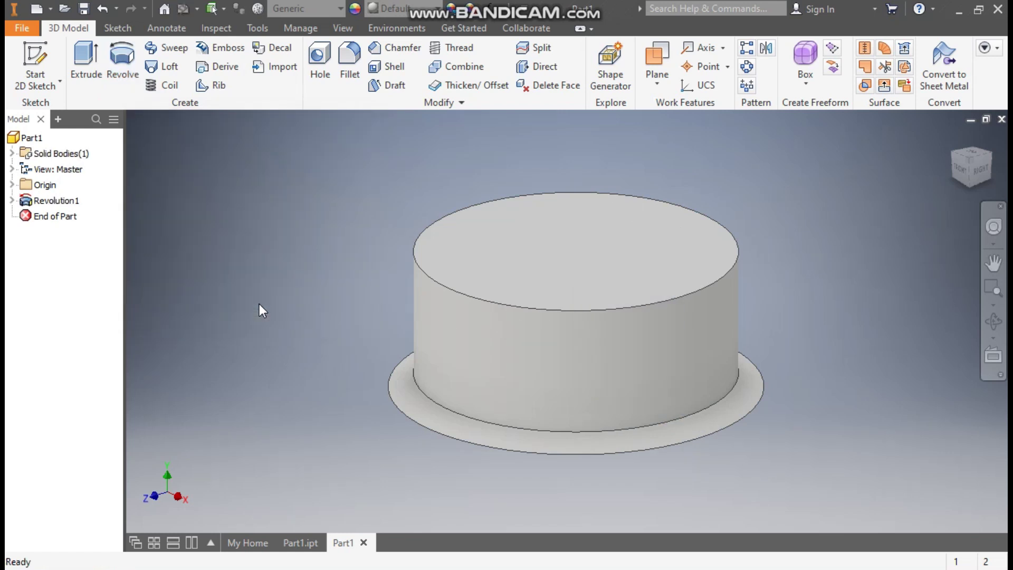
- Fillet the cylinder's top outer circular edge with a 2 mm radius
click(736, 270)
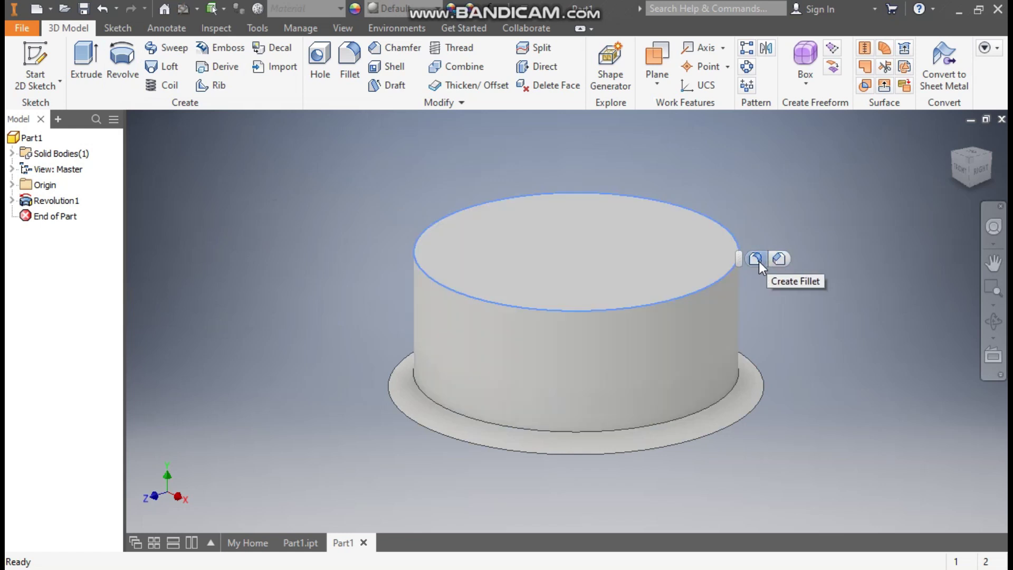
click(758, 261)
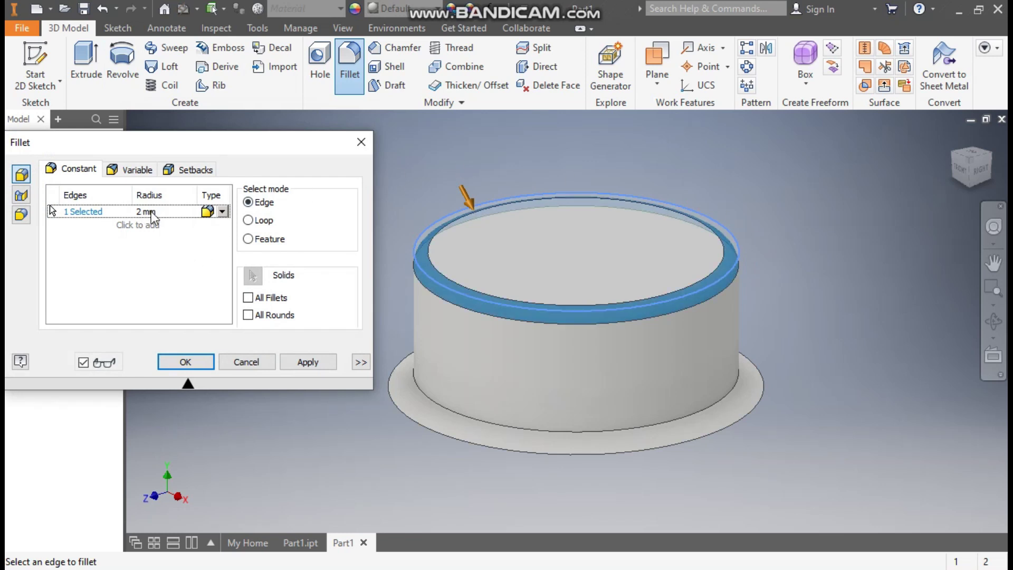
click(195, 359)
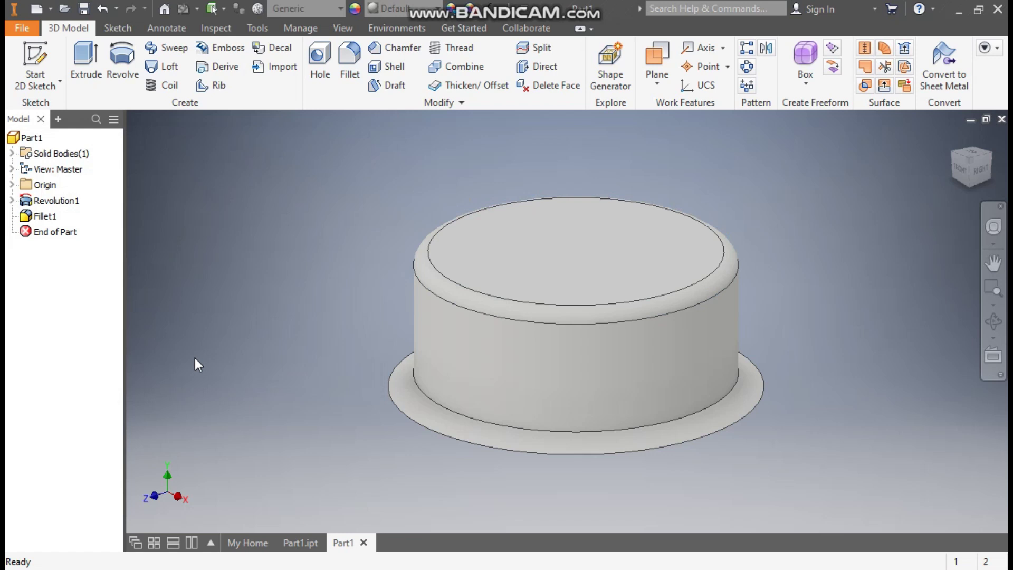
- Start a sketch on the cap's top face and draw a three-point arc
click(645, 242)
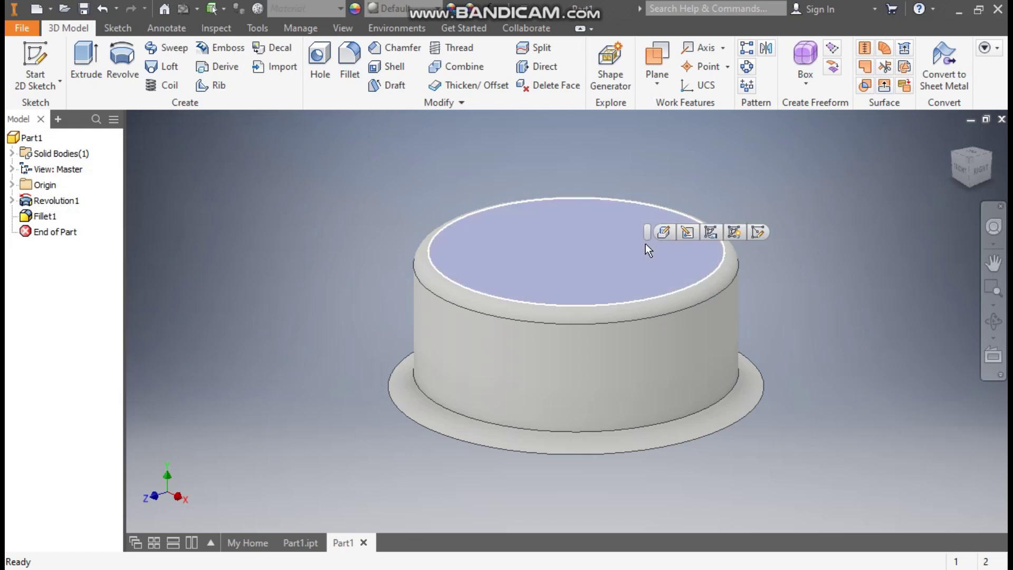
click(757, 232)
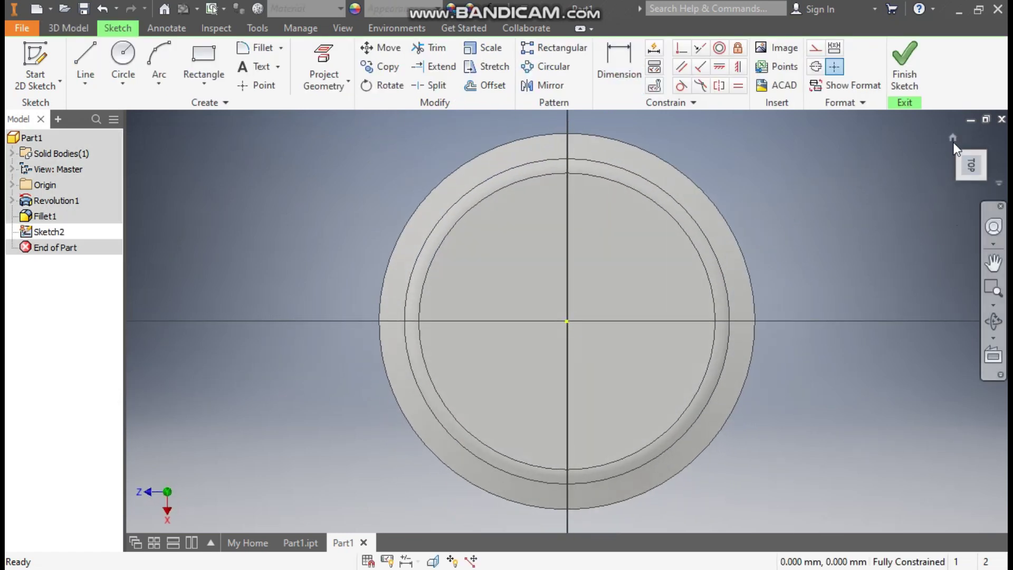
click(988, 138)
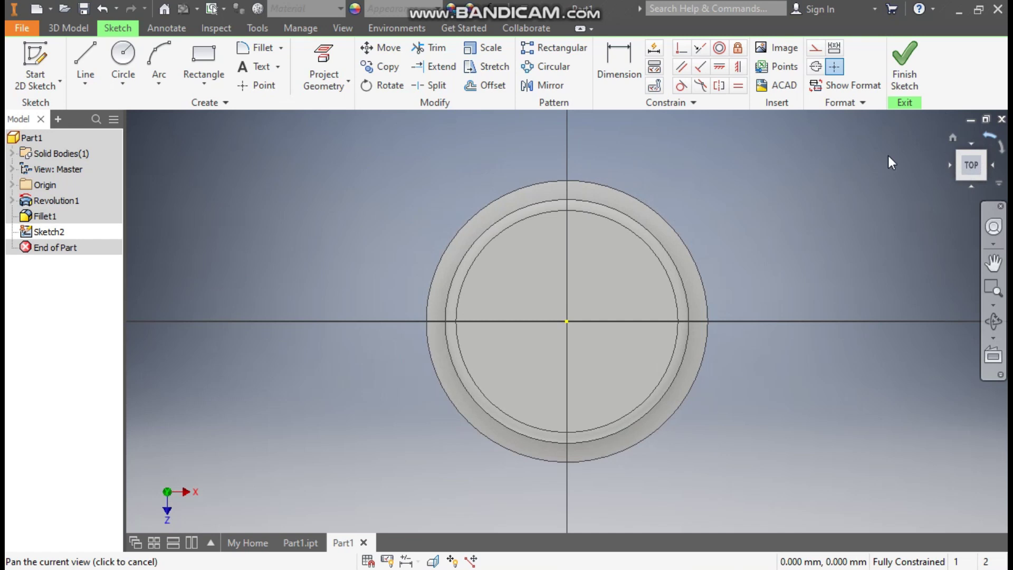
click(151, 80)
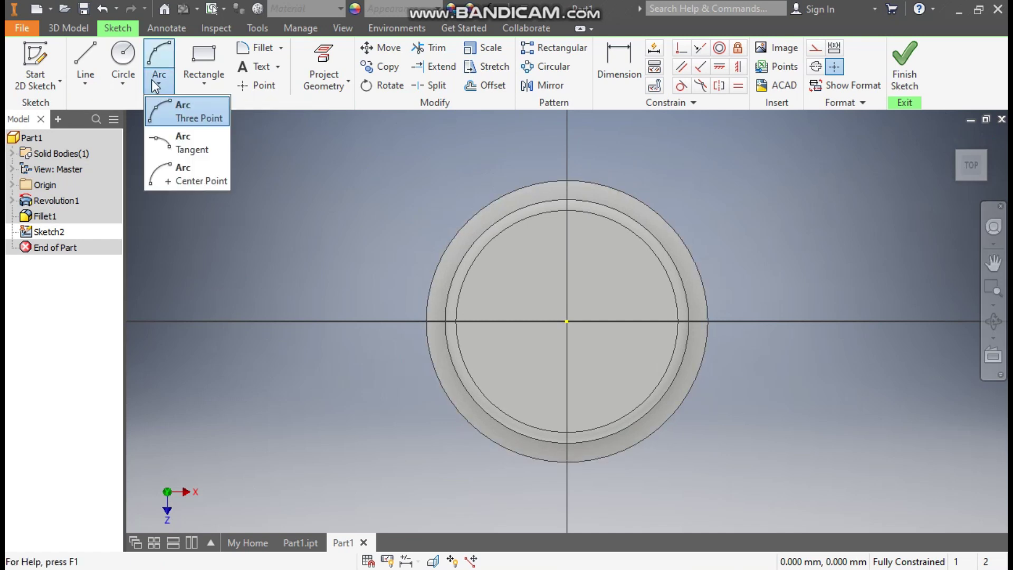
click(176, 107)
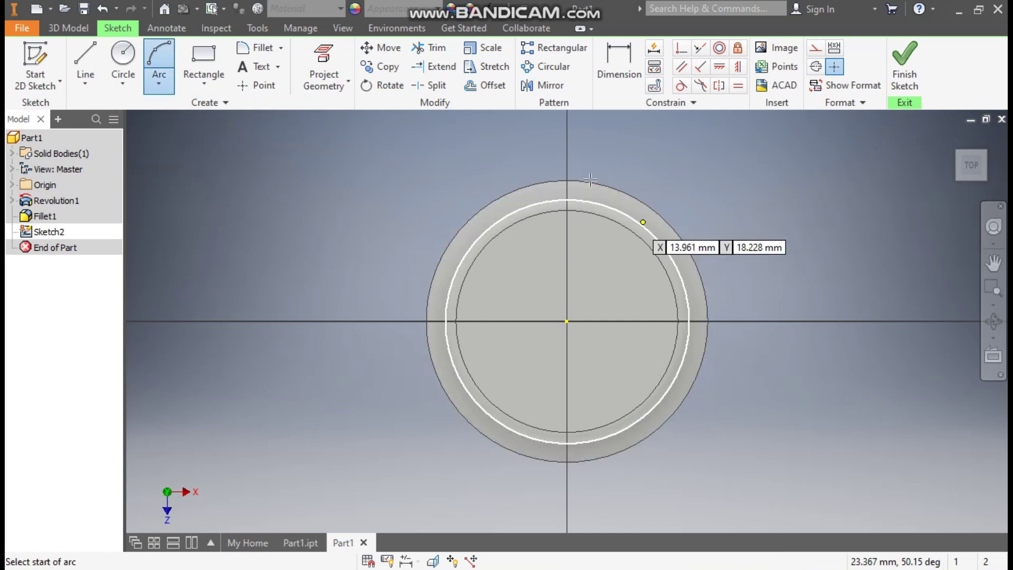
scroll(590, 180, down, 3)
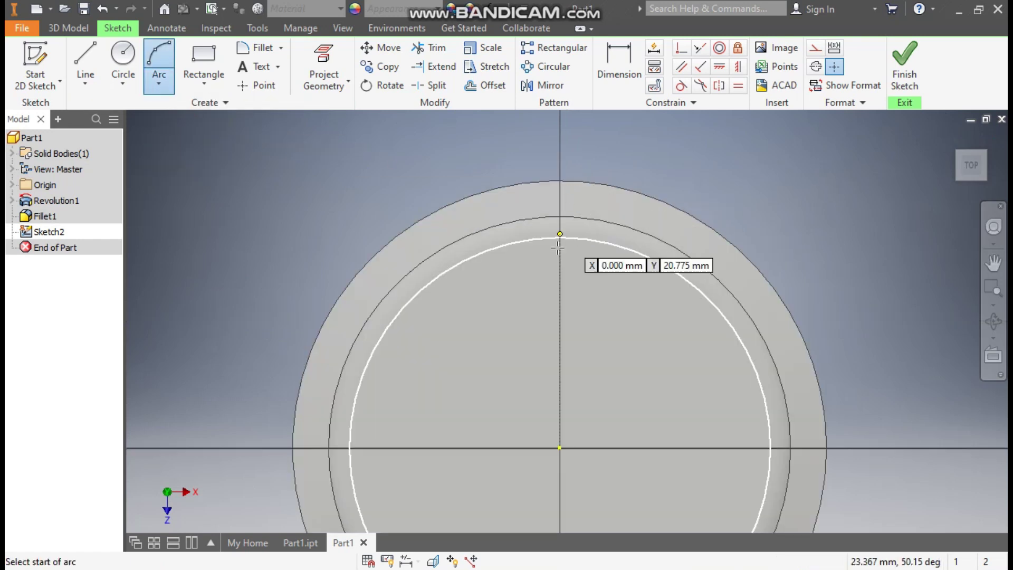
click(499, 224)
click(618, 225)
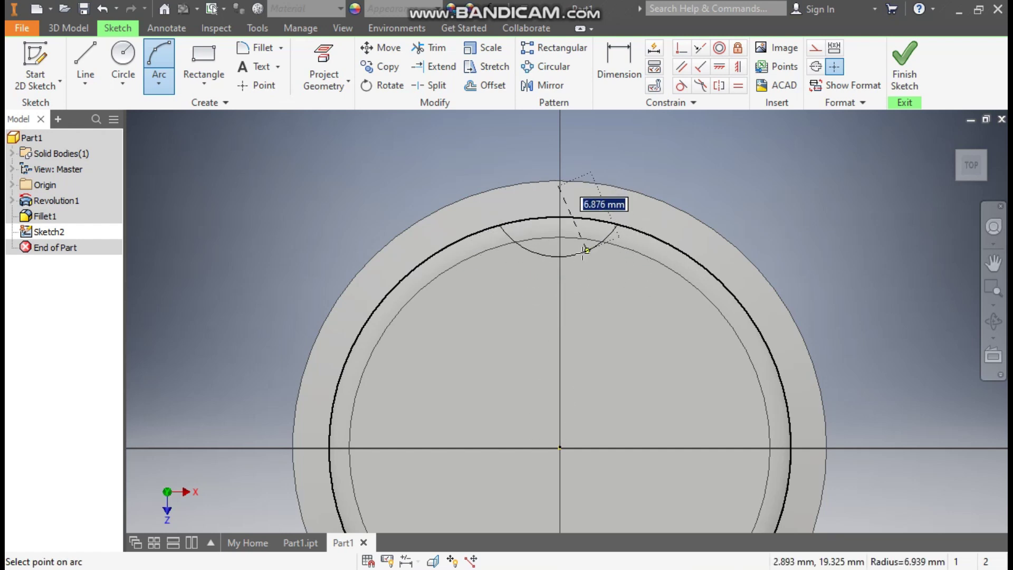
click(571, 257)
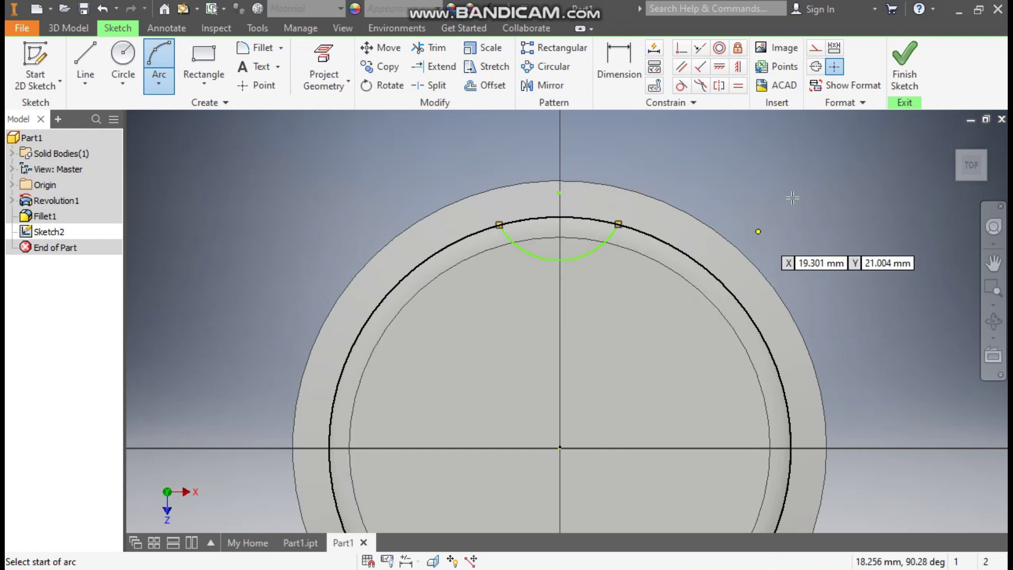
- Dimension the arc radius to 4.75 mm and drag it near the face's outer edge
click(625, 71)
click(600, 248)
click(606, 274)
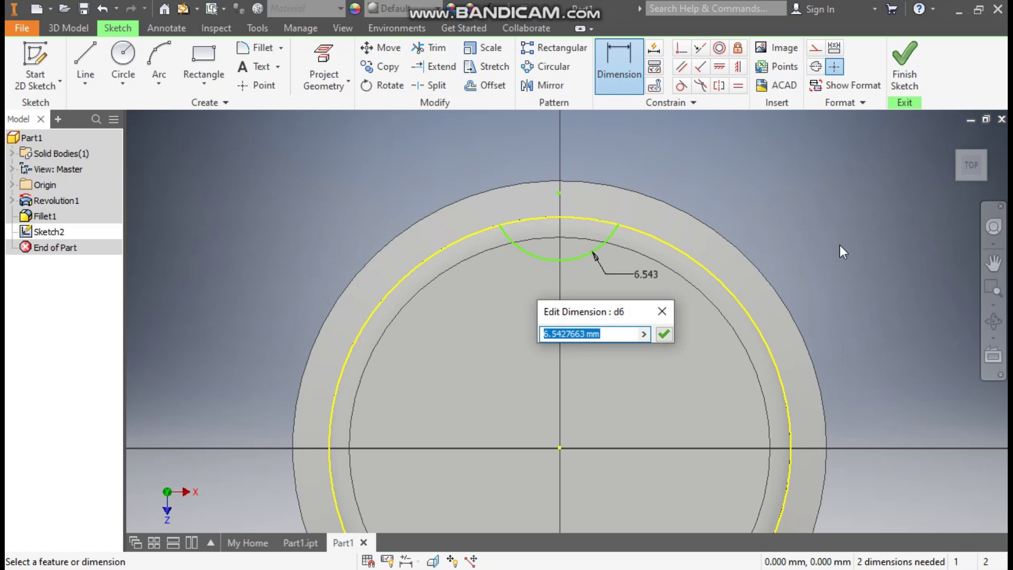
text(4.75)
key(Return)
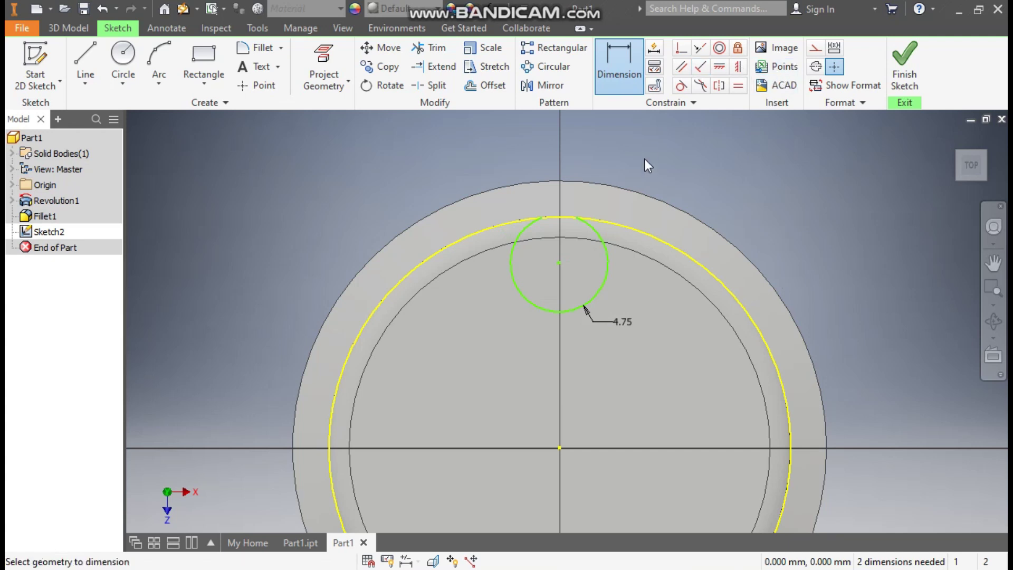
key(Escape)
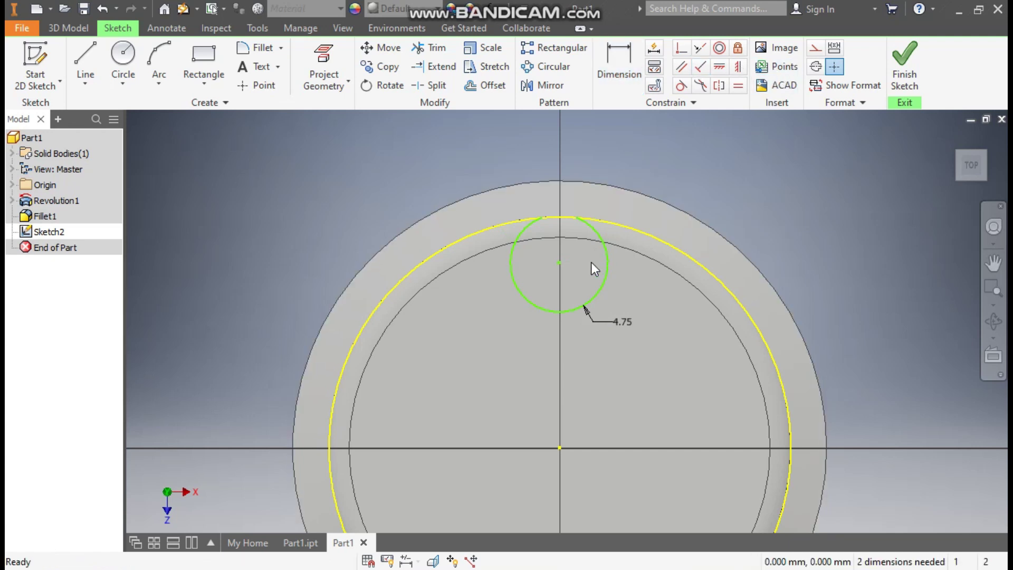
scroll(591, 262, down, 3)
drag(524, 262, 522, 120)
middle_drag(600, 128, 622, 212)
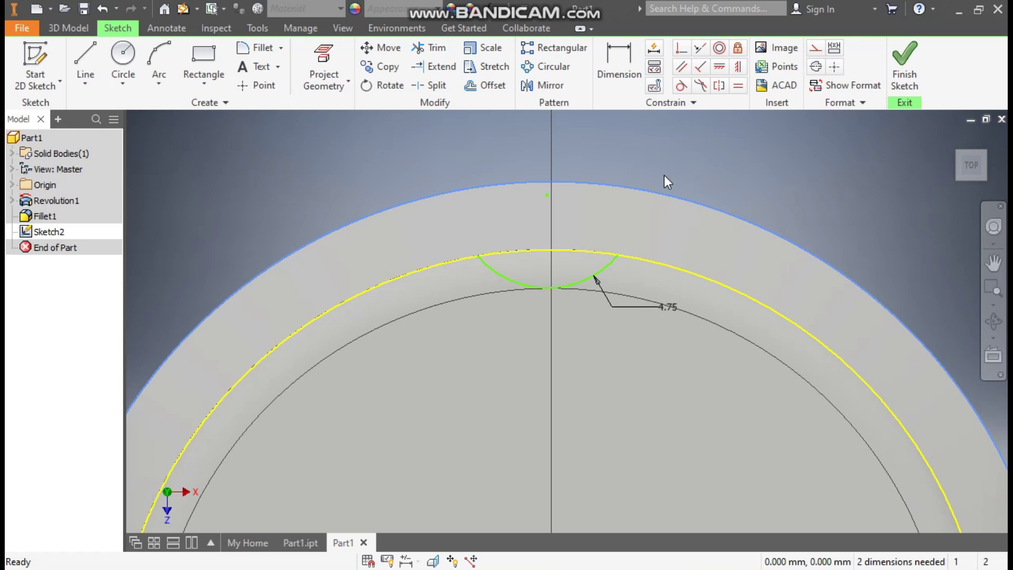
- Project the top face's outer edge and make the arc's centre coincident with it
click(329, 62)
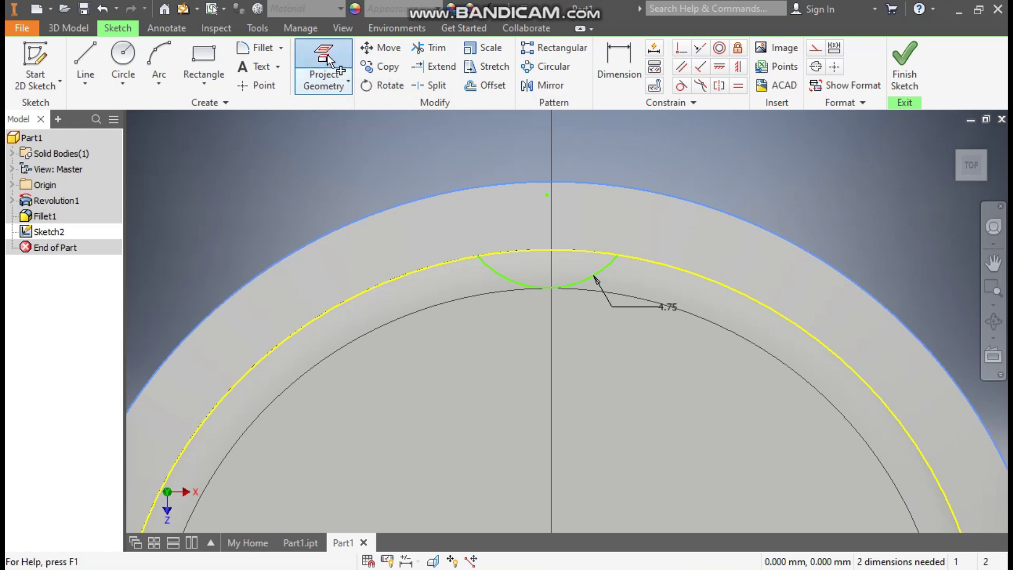
key(Escape)
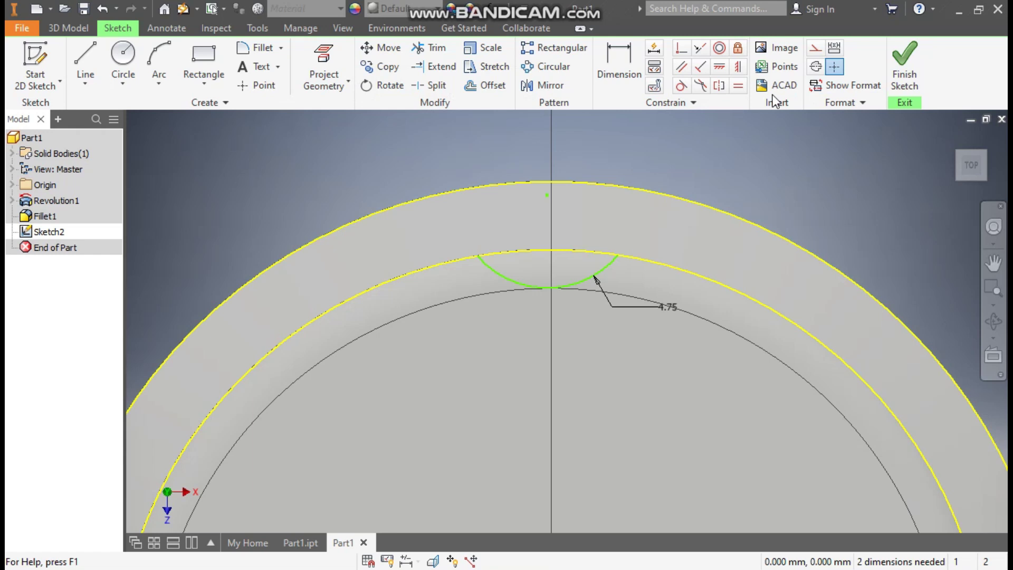
click(682, 51)
click(548, 195)
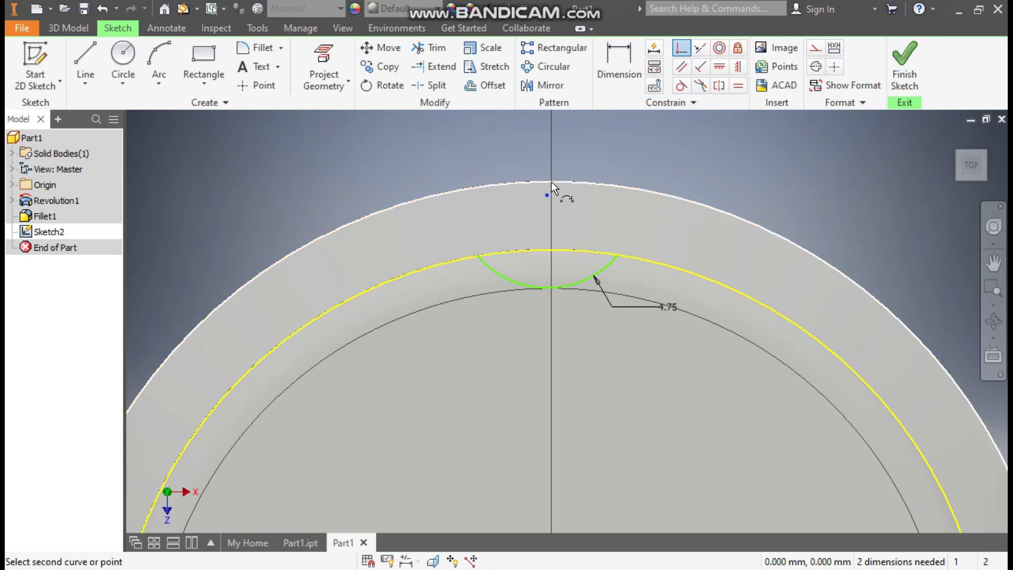
click(550, 181)
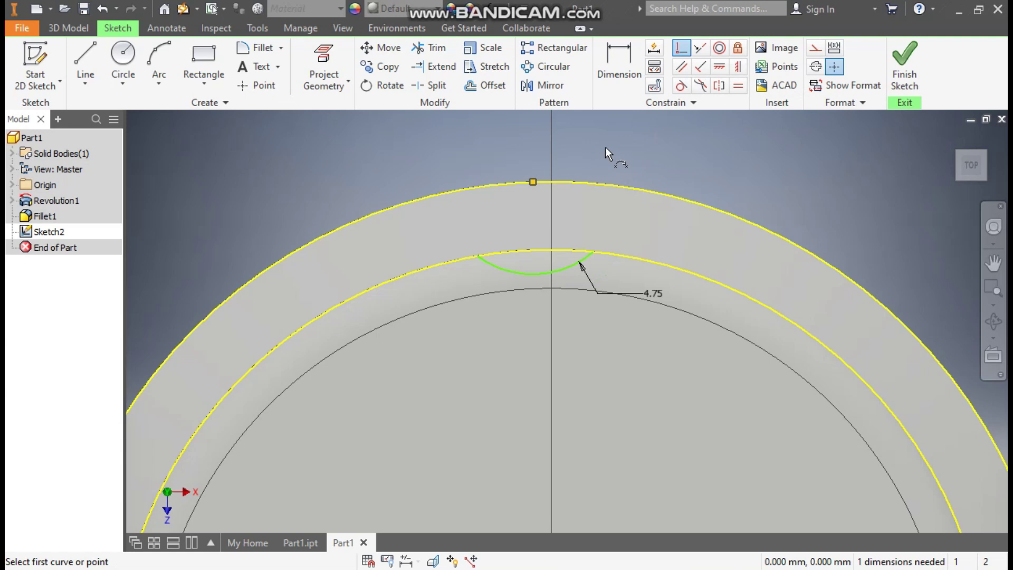
key(Escape)
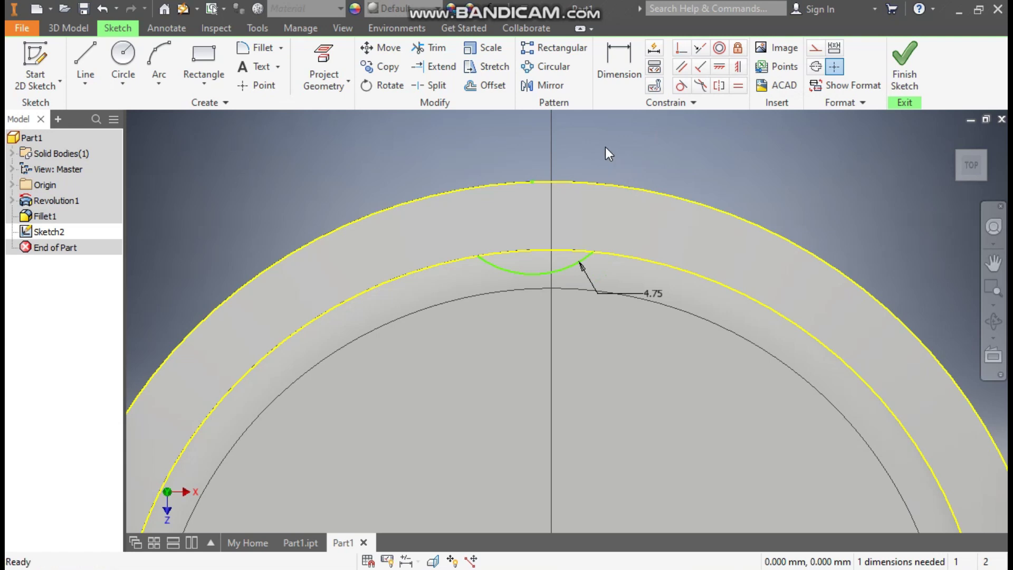
mouse_move(533, 181)
mouse_down()
mouse_move(552, 181)
mouse_move(521, 182)
mouse_up()
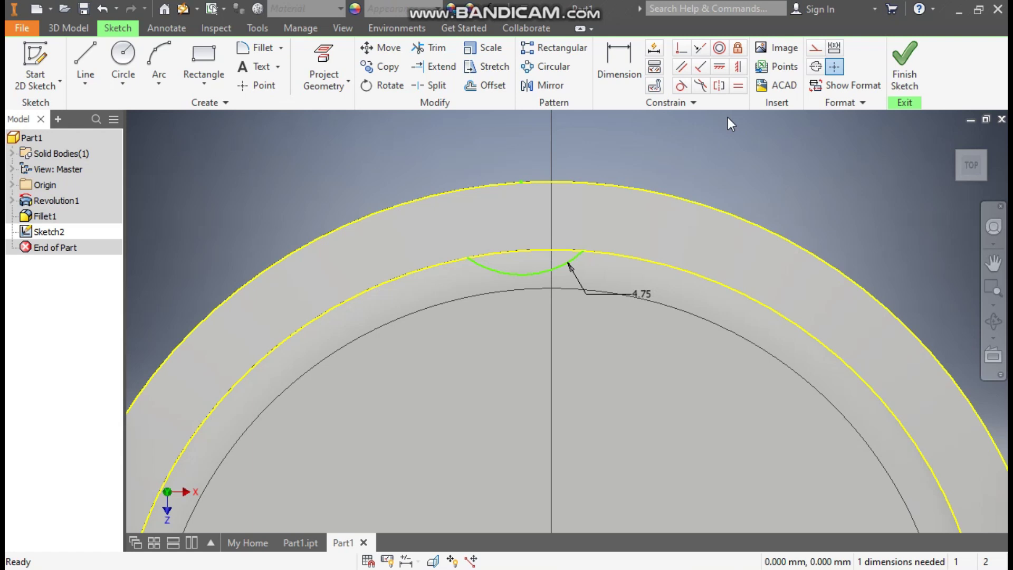
- Align the arc's centre vertically with the sketch origin and finish the sketch
click(737, 67)
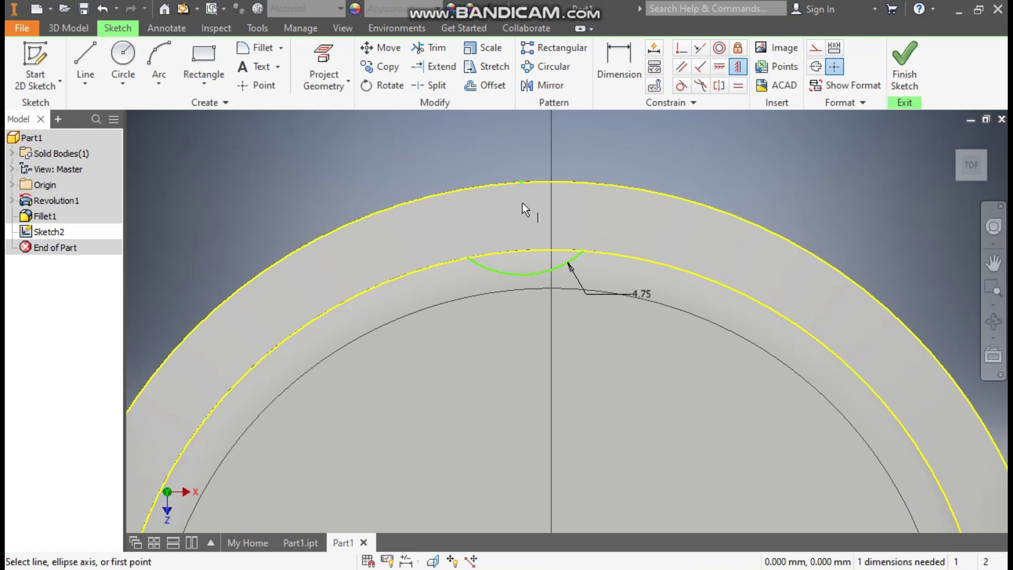
click(521, 182)
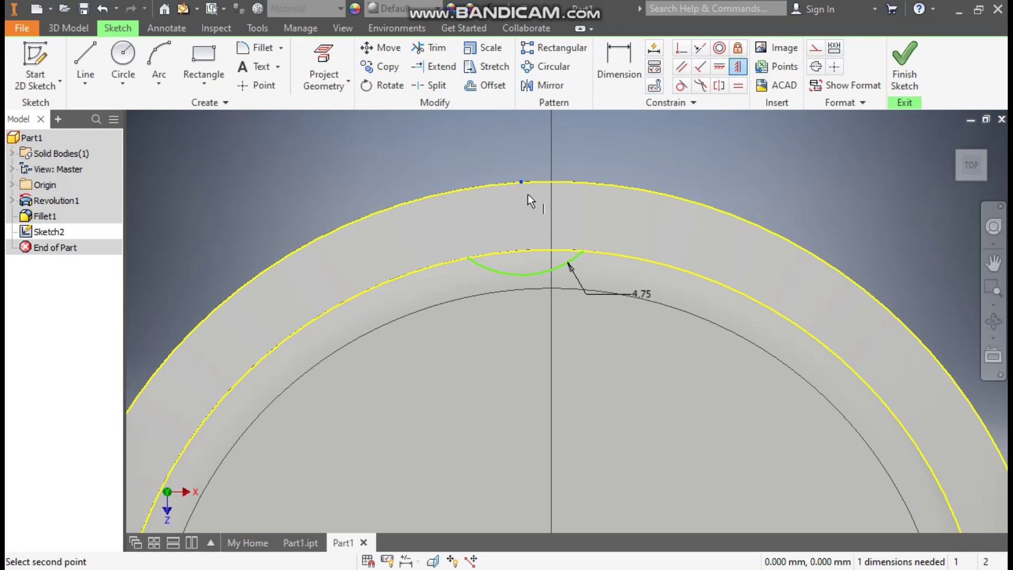
scroll(528, 195, up, 4)
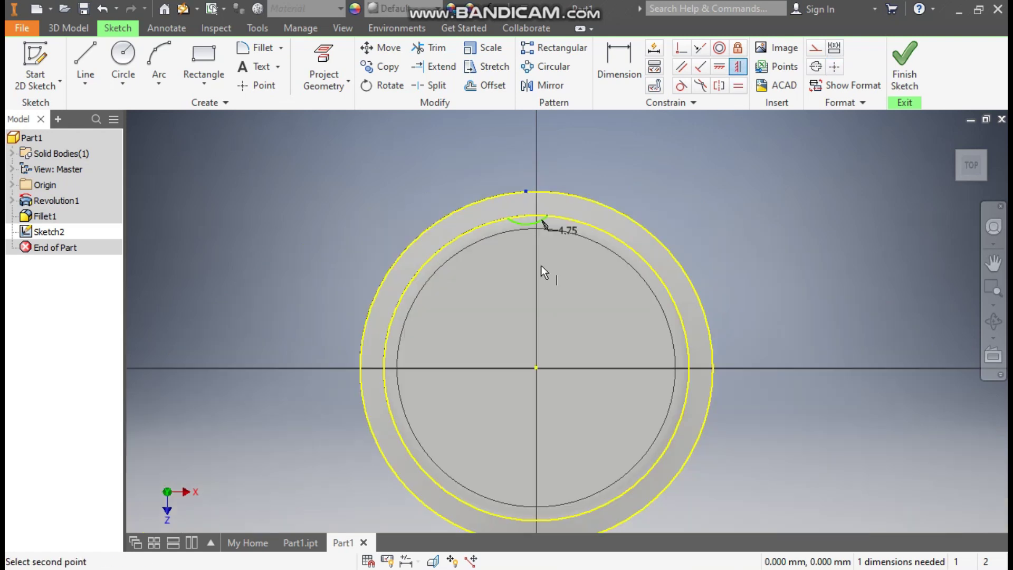
click(536, 368)
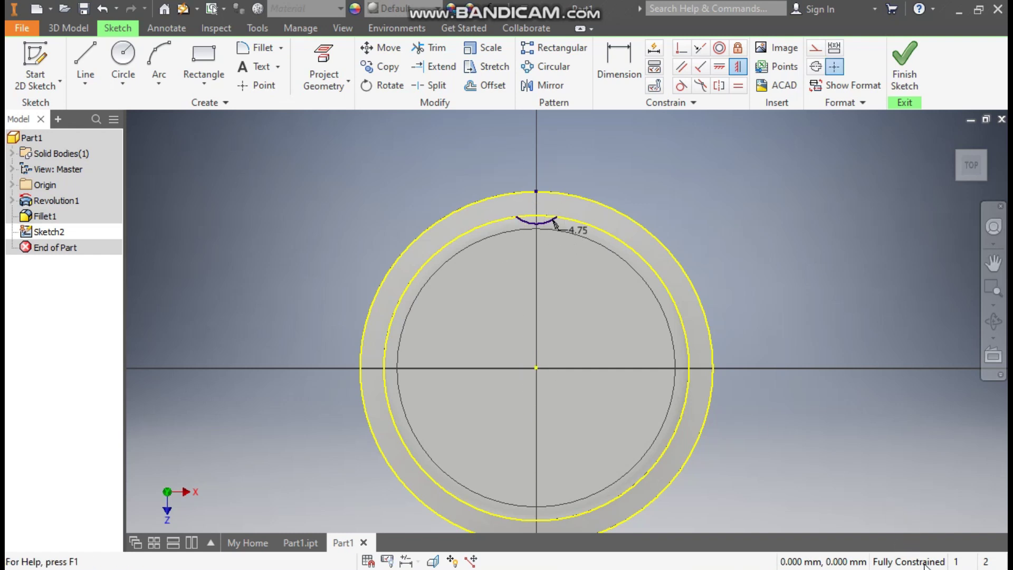
click(906, 71)
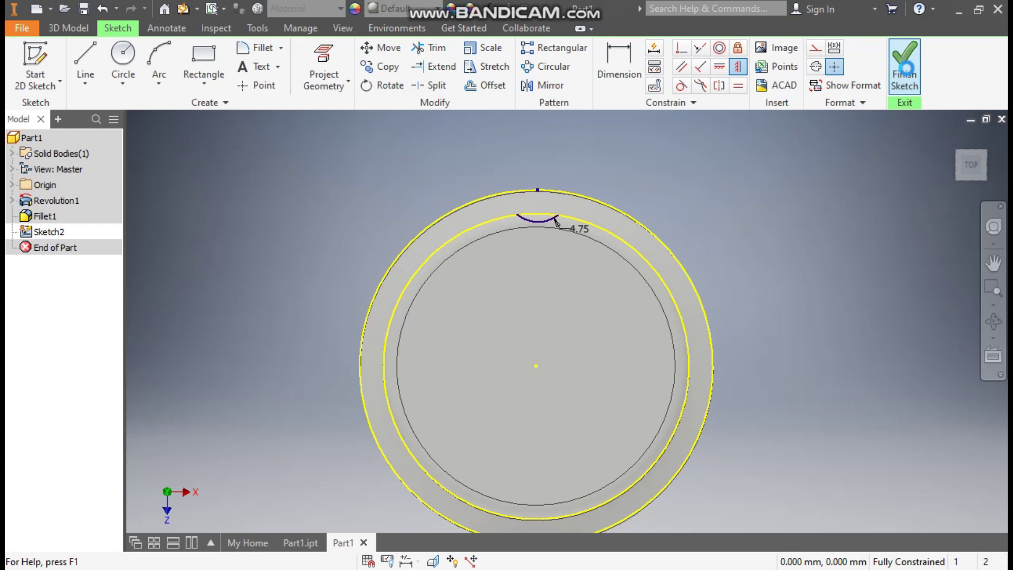
- Extrude the groove arc profile, flipped to run downward into the cap
scroll(773, 236, up, 3)
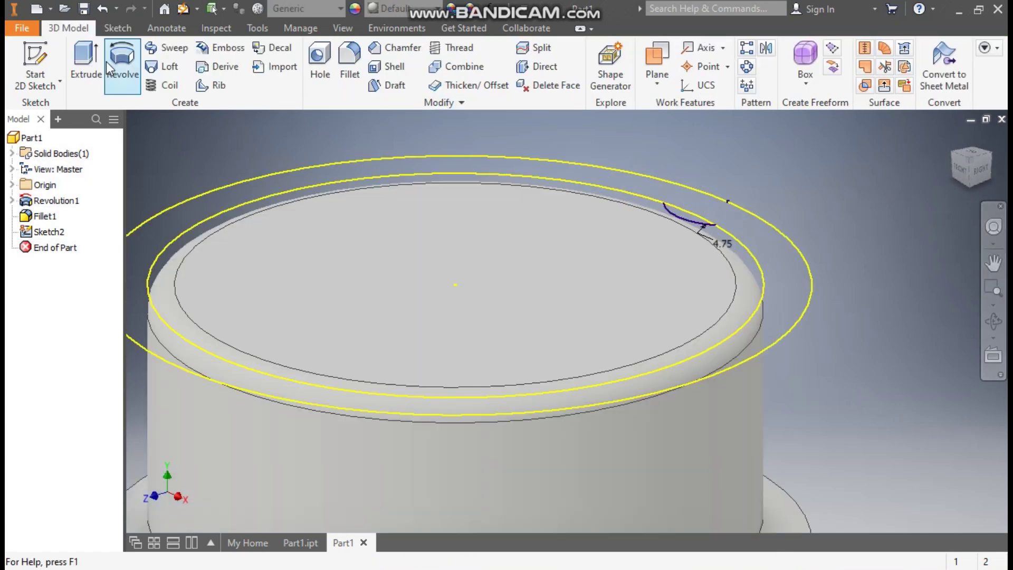
click(88, 53)
scroll(682, 215, up, 4)
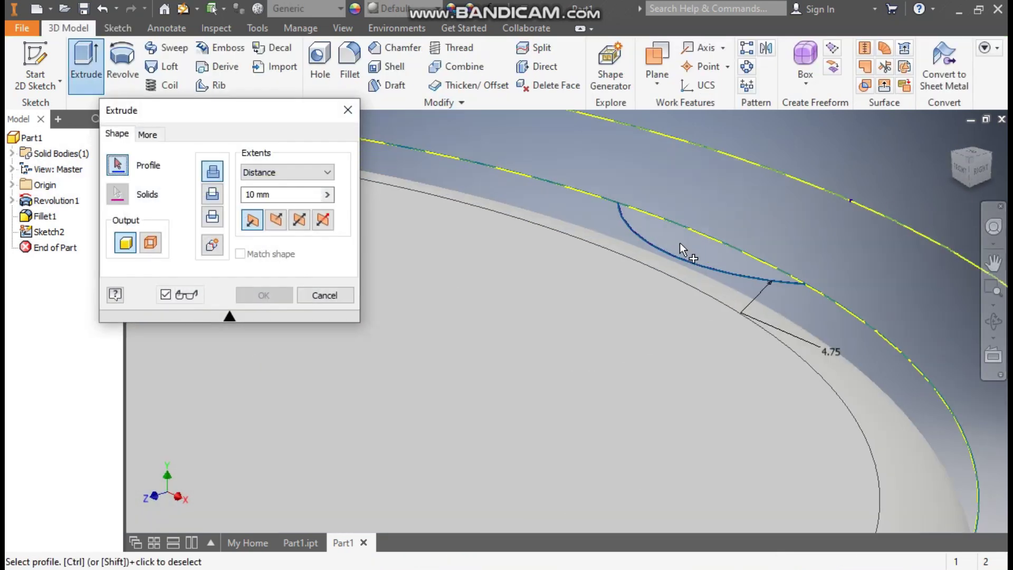
click(676, 240)
scroll(681, 239, down, 5)
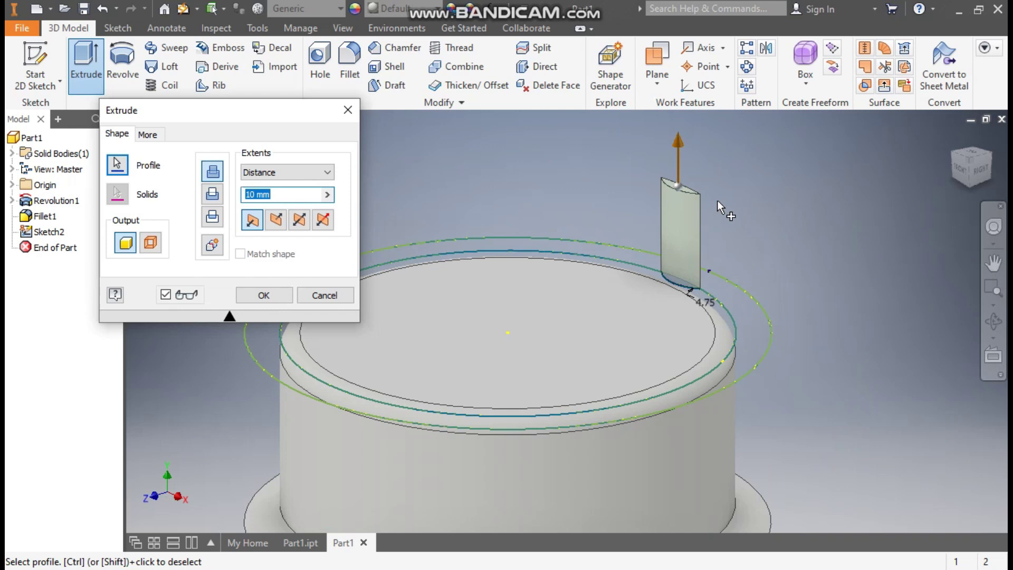
click(284, 220)
click(986, 182)
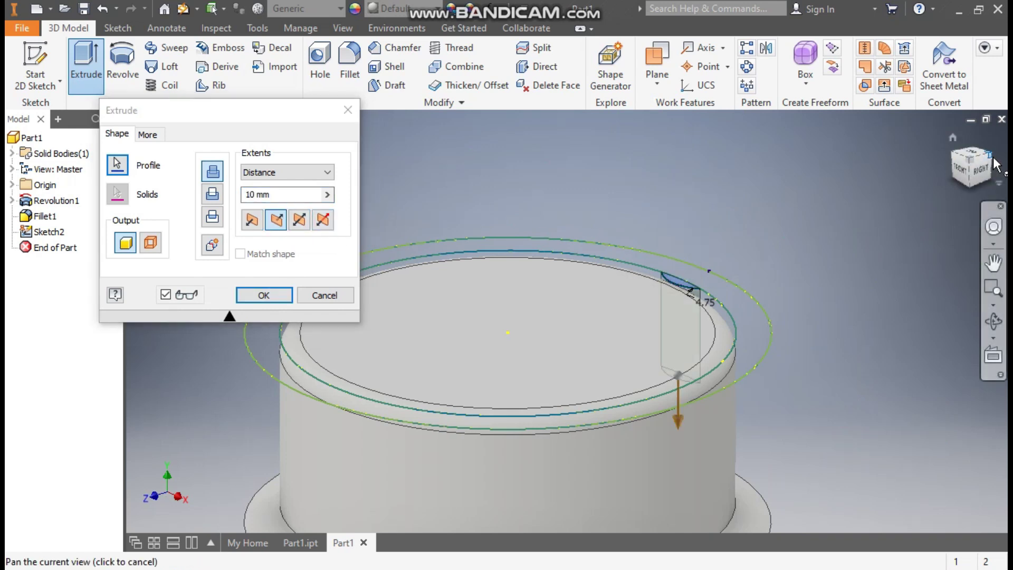
scroll(710, 368, up, 5)
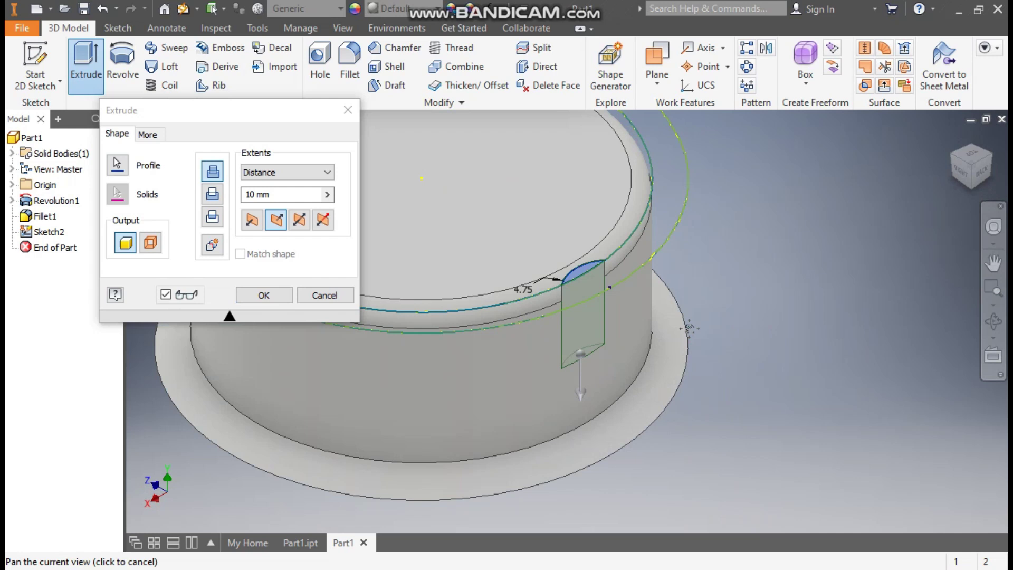
scroll(695, 305, down, 3)
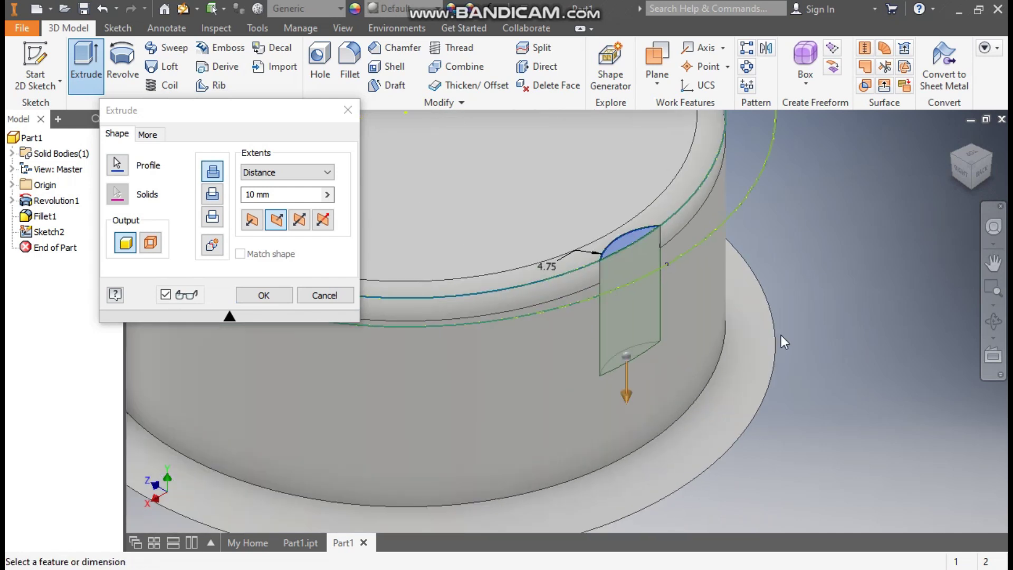
- Make the extrusion a Cut with an 18 mm depth and apply it
click(218, 200)
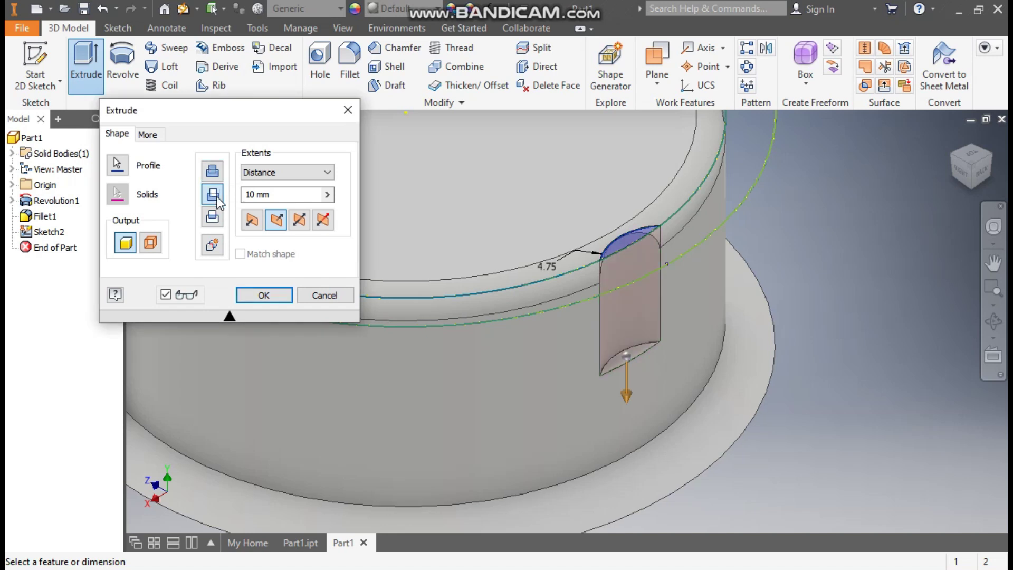
click(247, 195)
text(18)
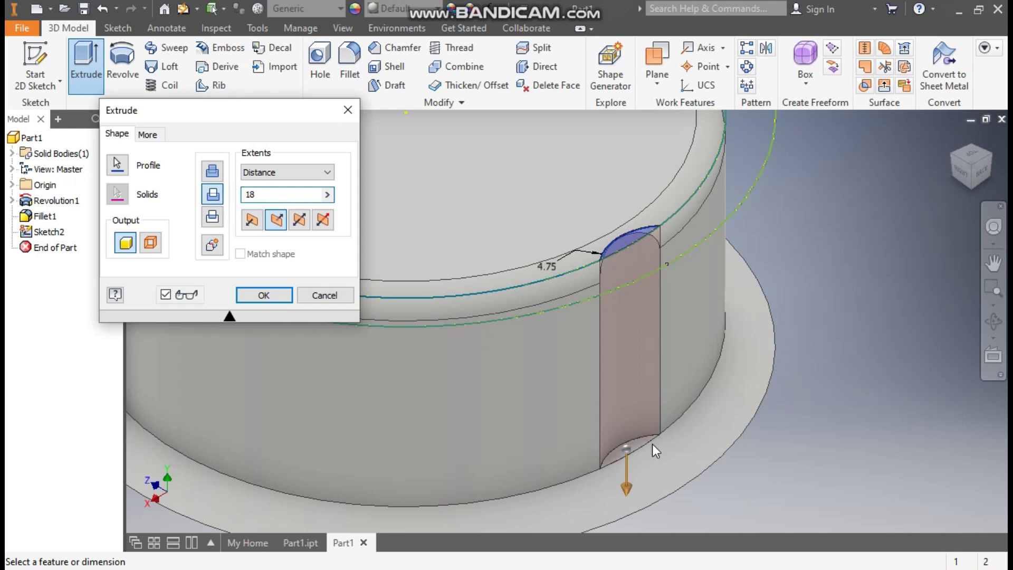
click(258, 299)
scroll(844, 341, up, 5)
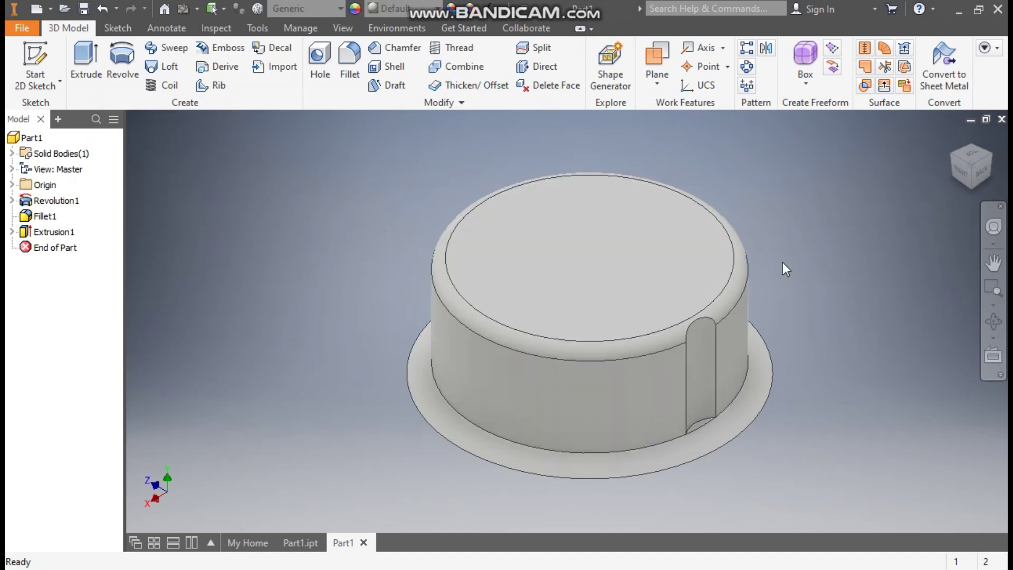
- Circular-pattern the Extrusion1 groove 16 times around the cap's cylindrical face
click(746, 67)
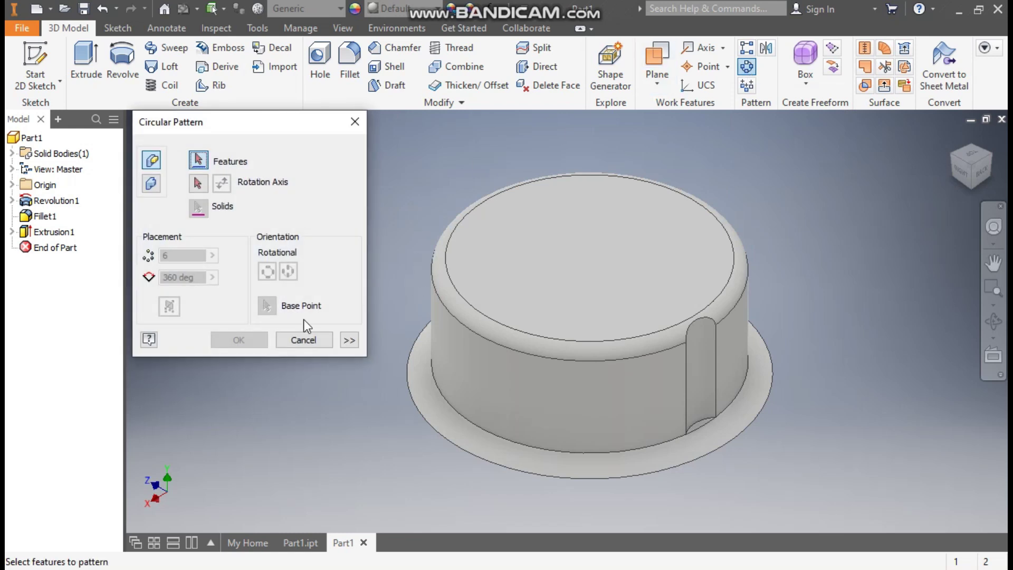
click(56, 232)
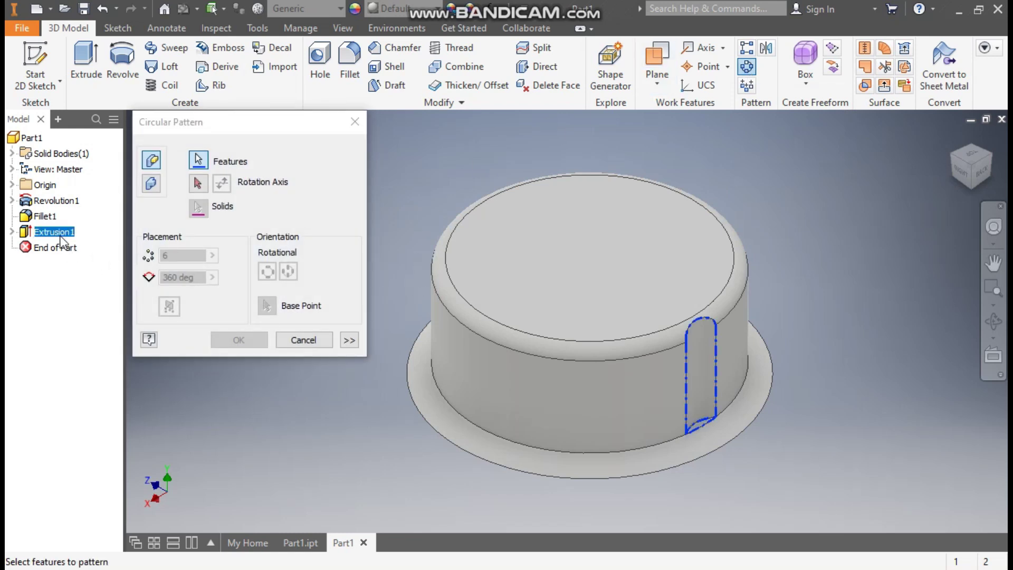
click(198, 183)
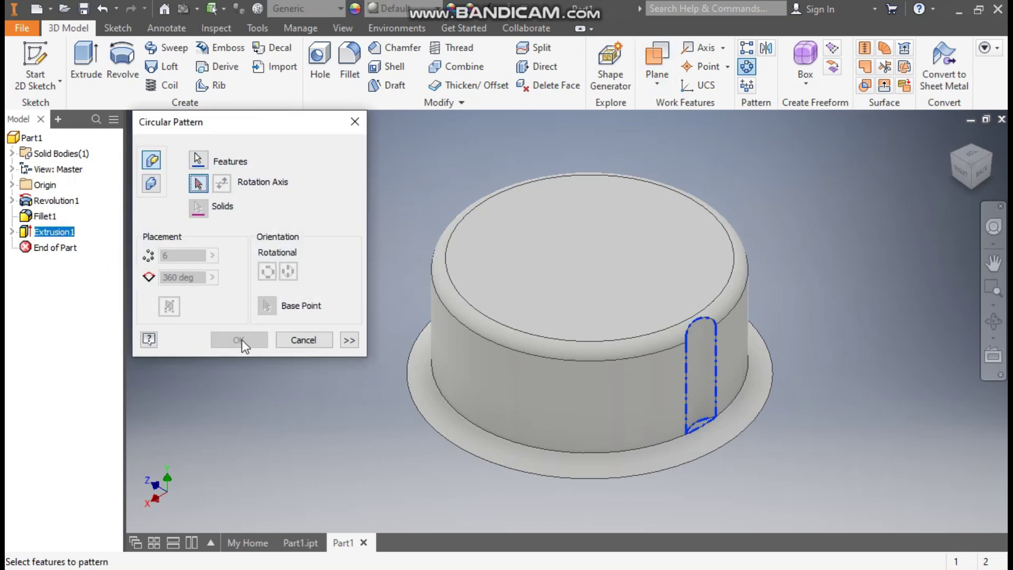
click(545, 378)
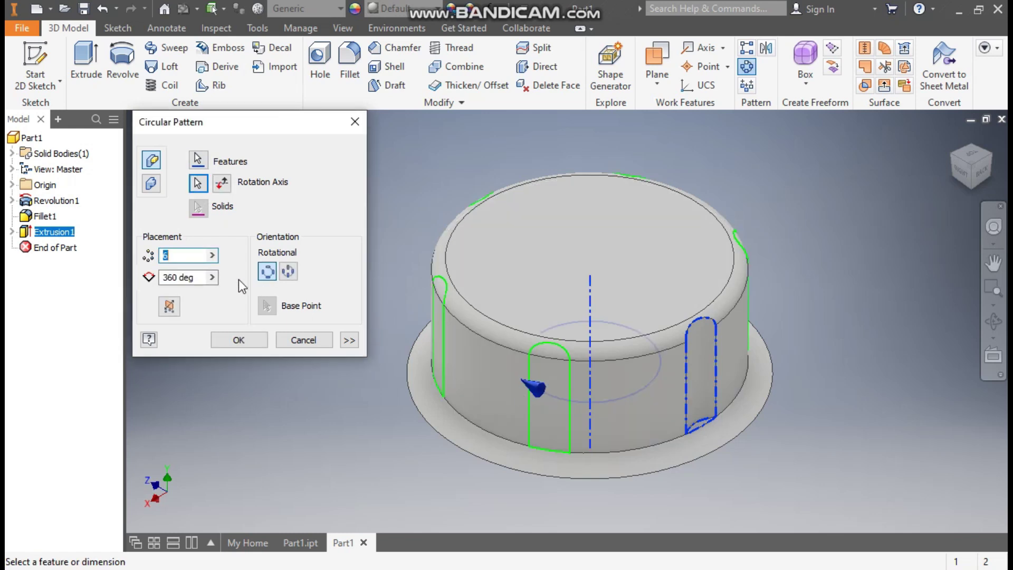
text(16)
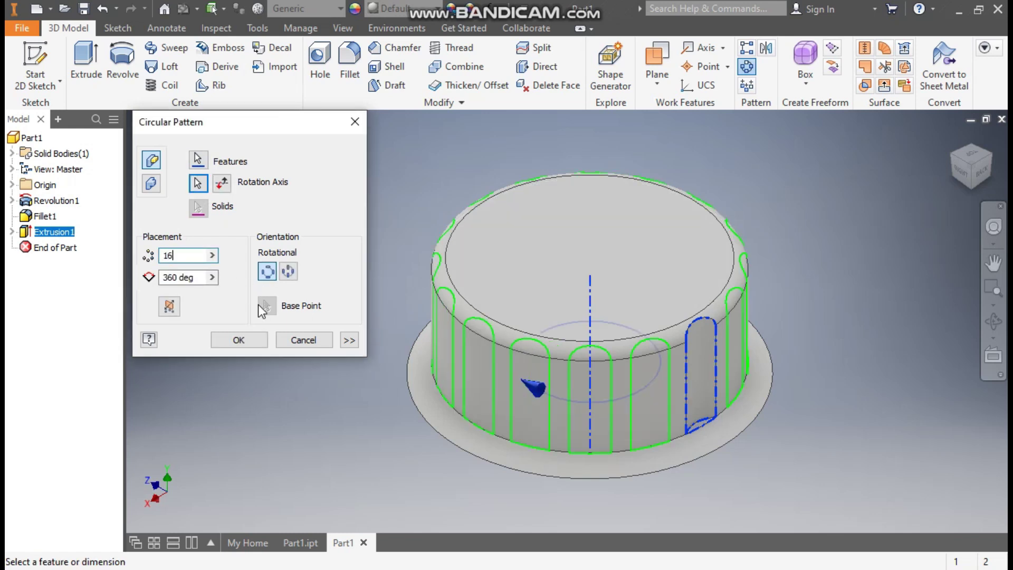
click(252, 341)
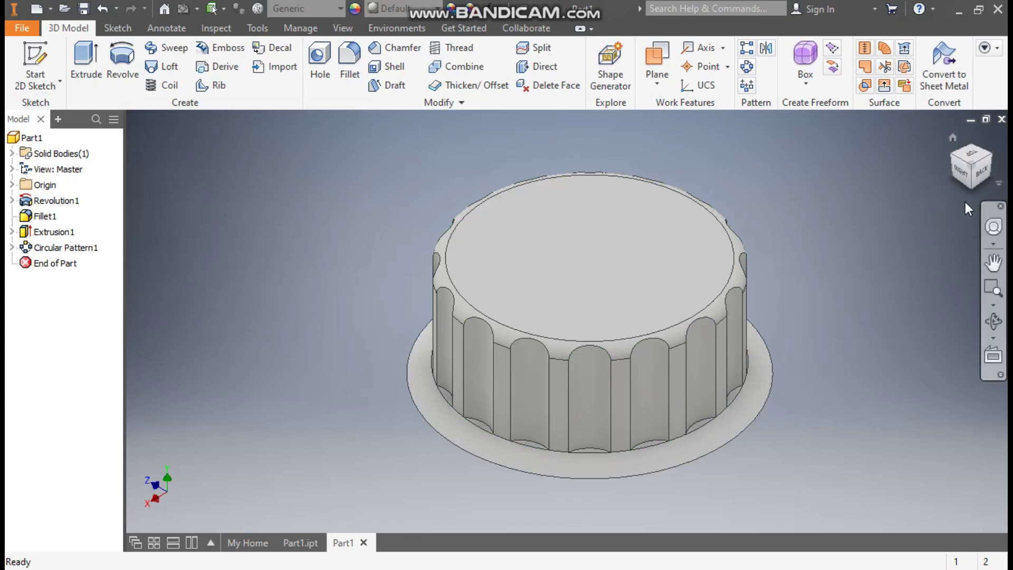
- View the cap from below and start a sketch on its flat bottom face
click(972, 186)
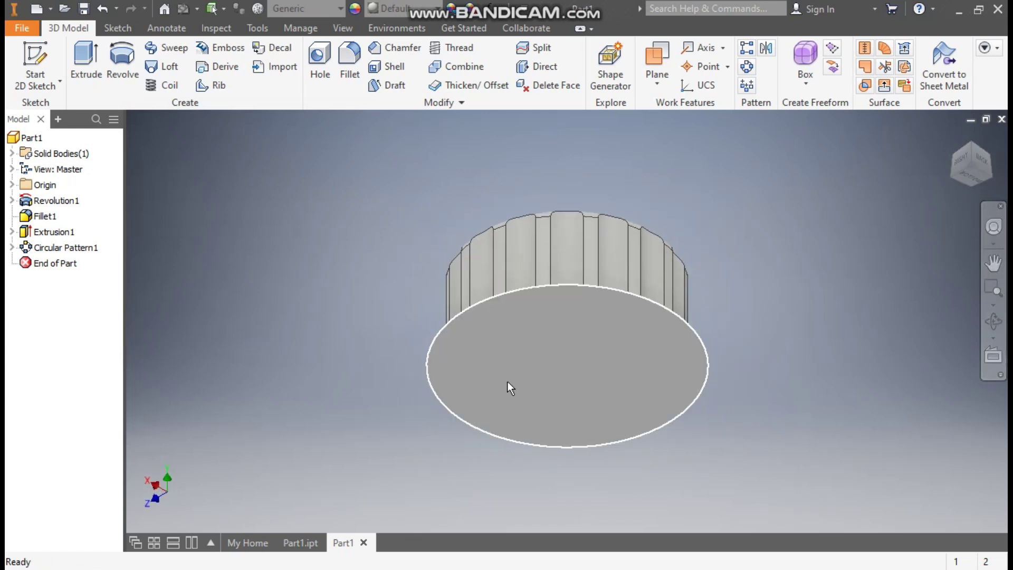
click(597, 328)
click(711, 321)
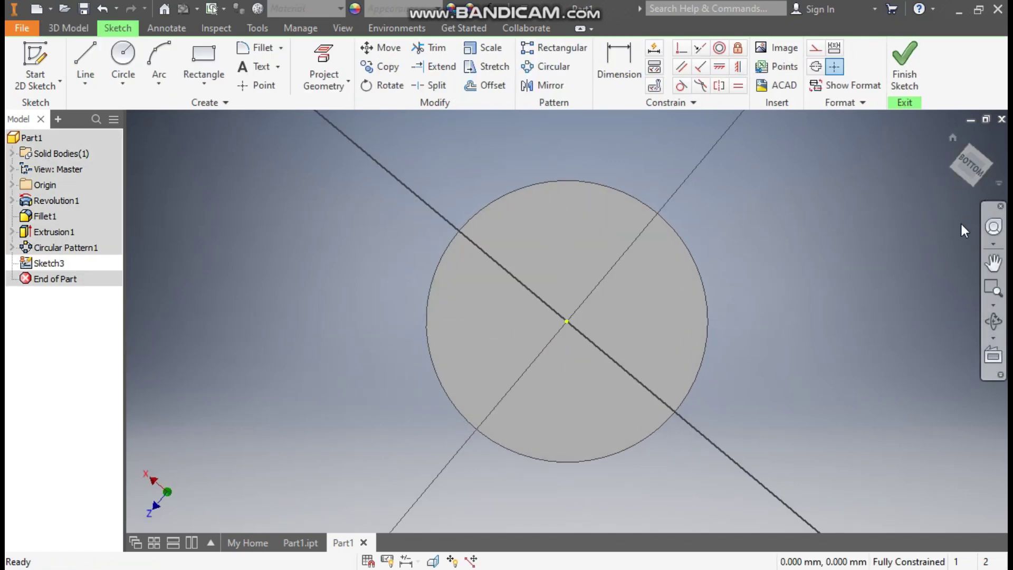
- Draw concentric 41 mm and 12 mm diameter circles at the origin, then begin a third circle there
click(127, 59)
click(566, 322)
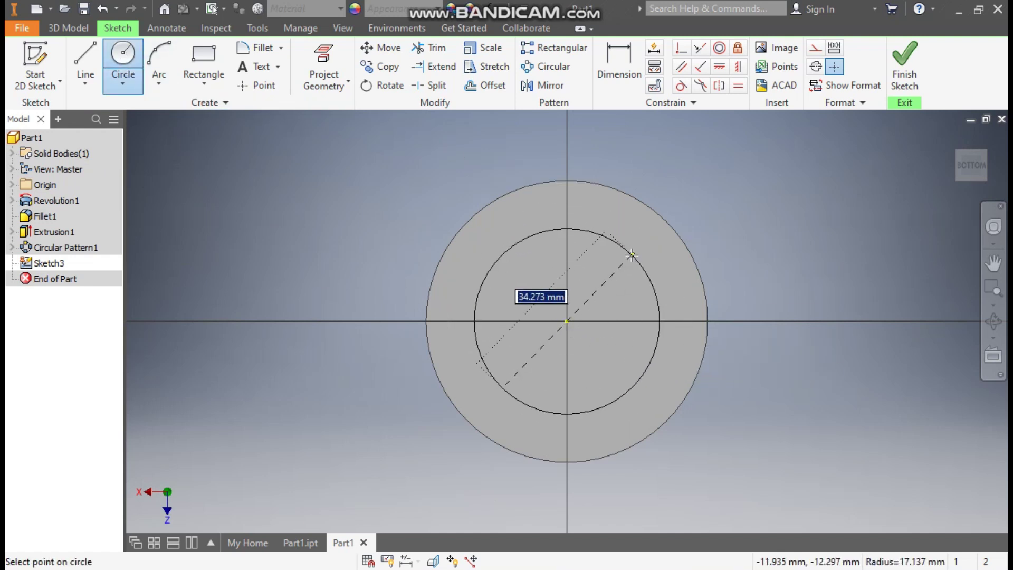
text(41)
key(Return)
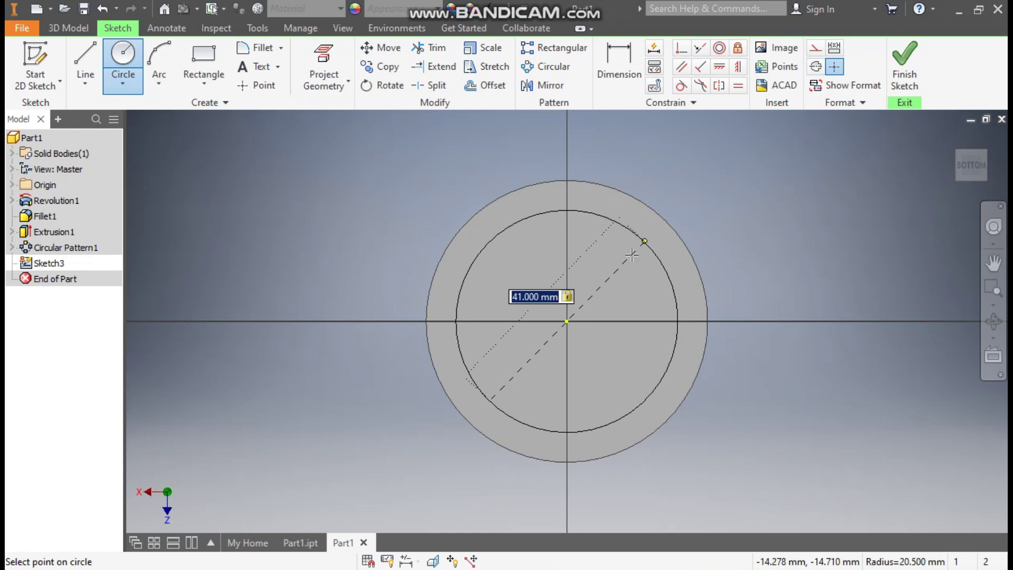
click(567, 322)
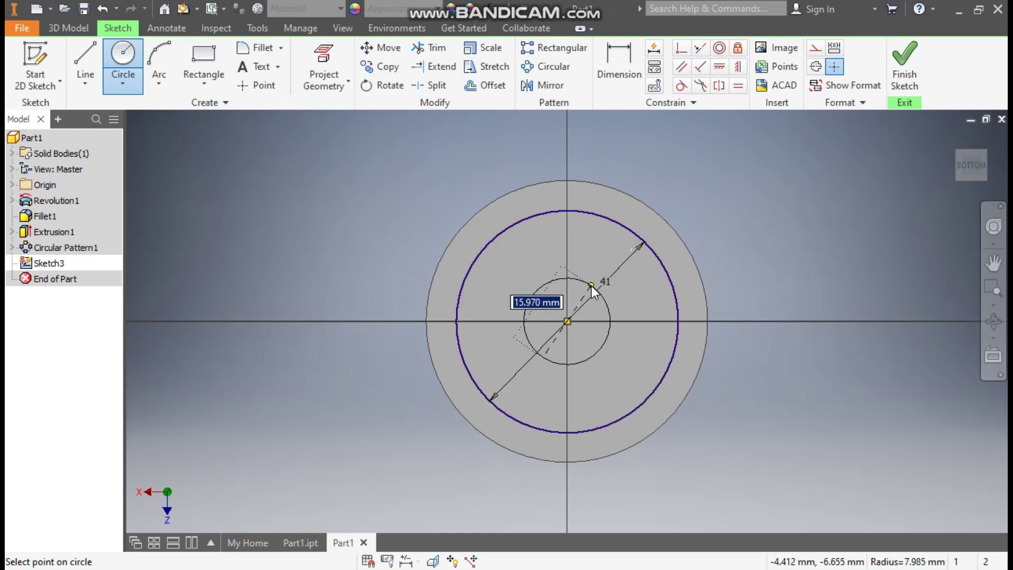
text(12)
key(Return)
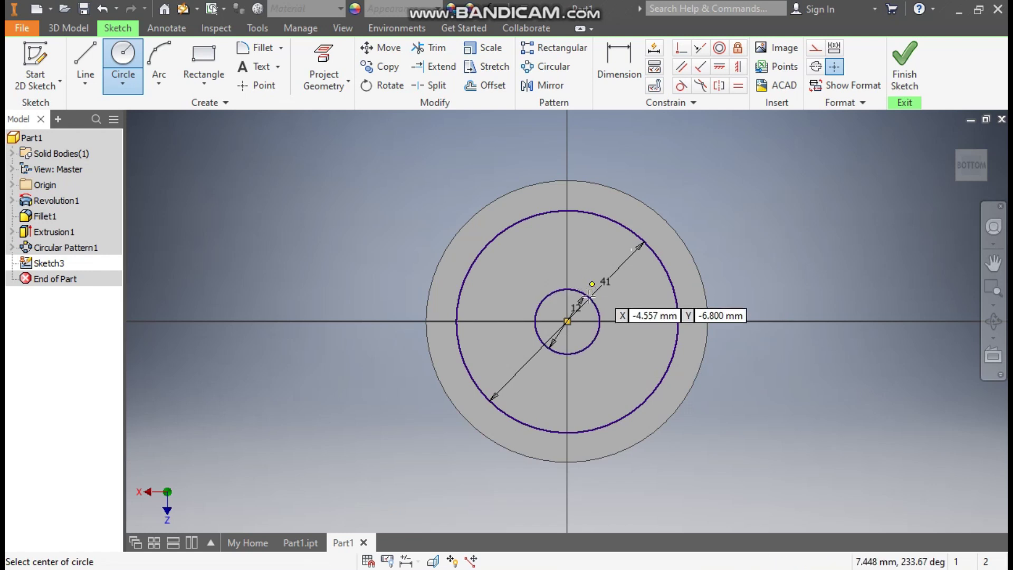
scroll(589, 297, down, 3)
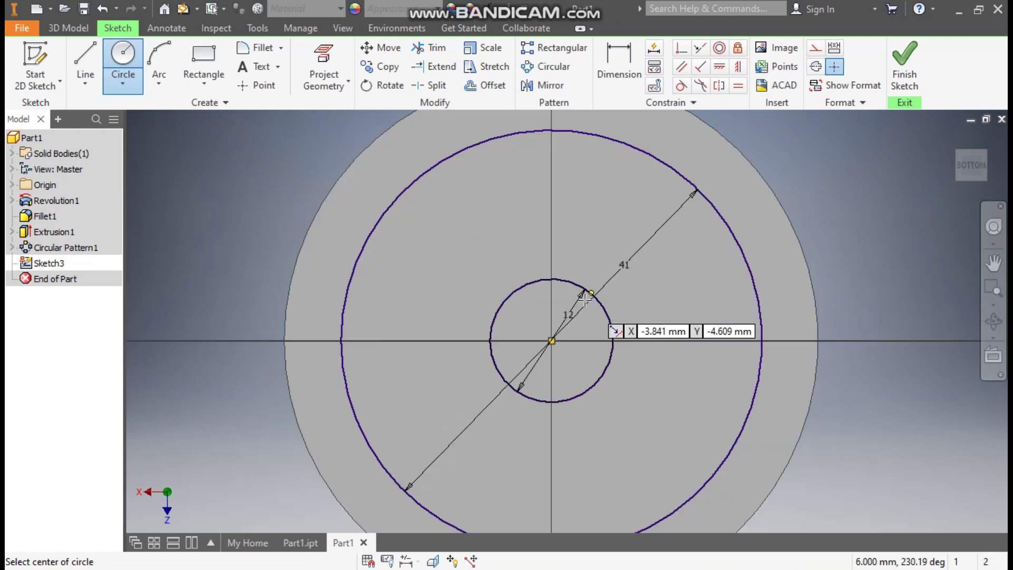
click(552, 340)
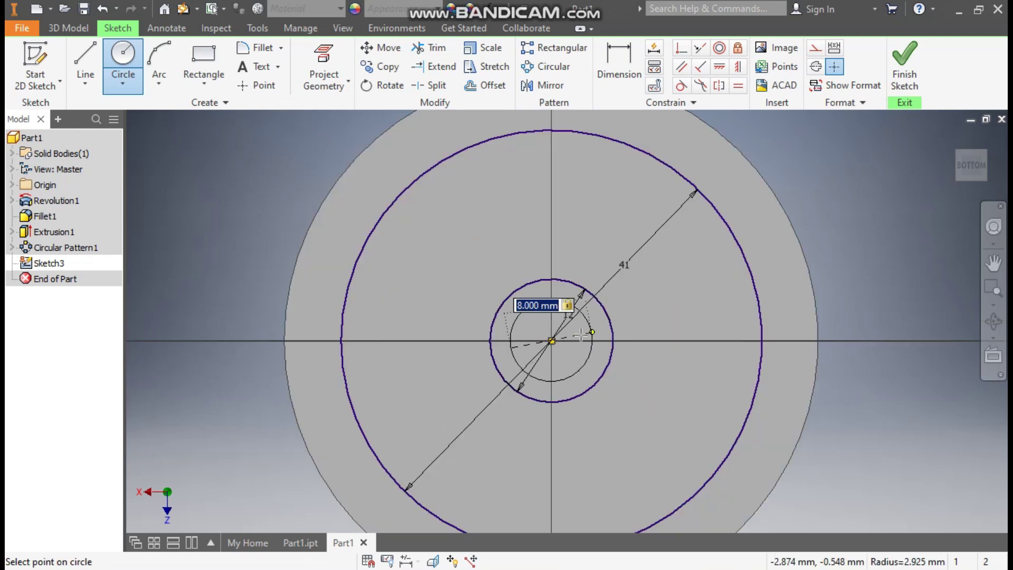
- Commit the 8 mm circle and draw a small centre-point rectangle above it
key(Return)
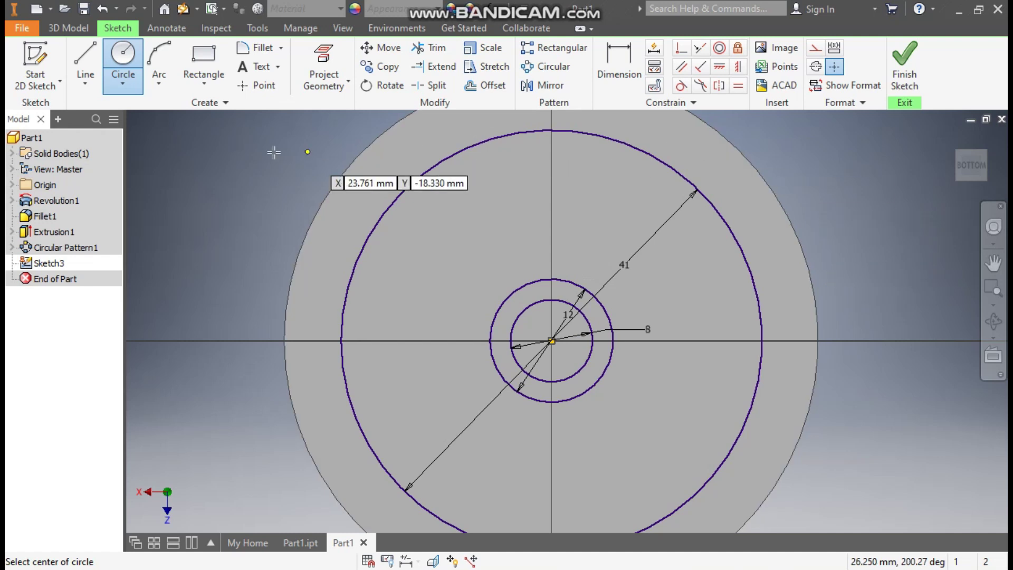
click(207, 83)
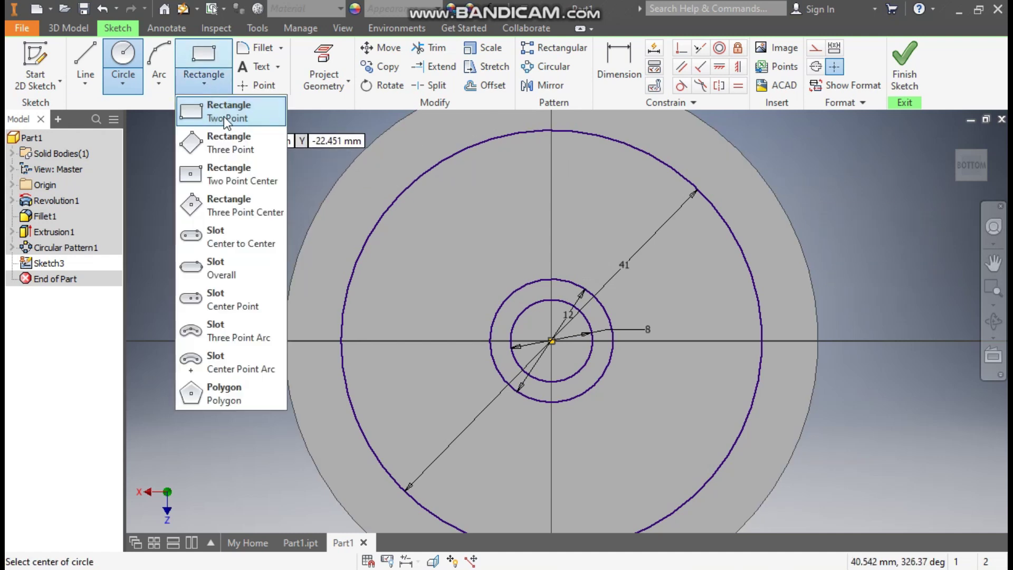
click(236, 173)
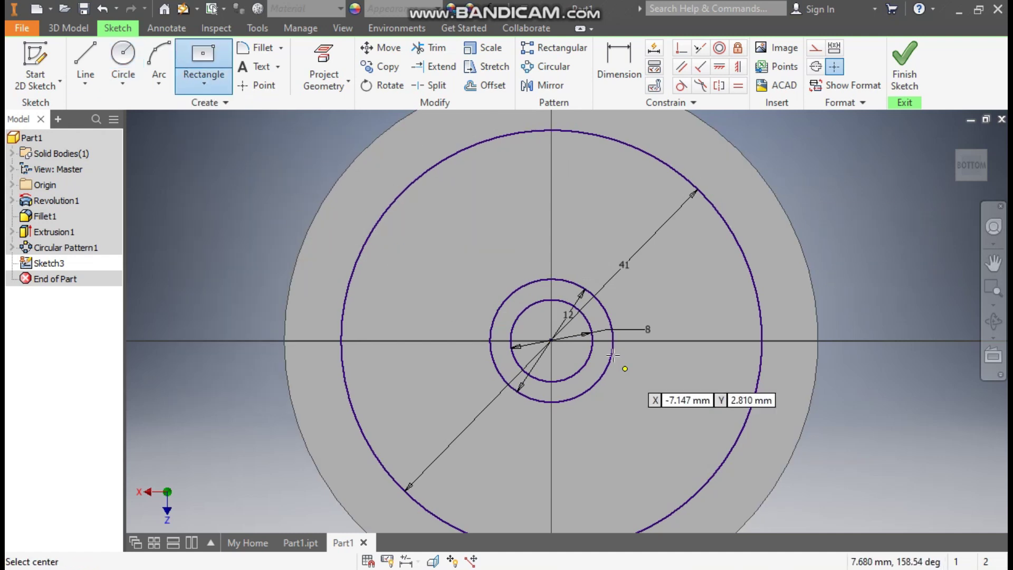
scroll(624, 368, up, 5)
click(490, 239)
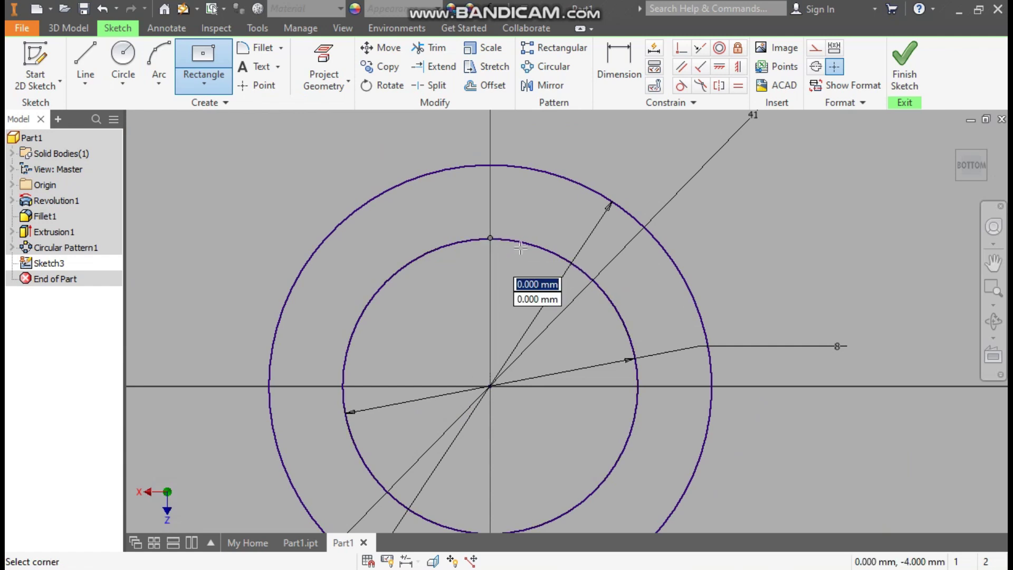
click(529, 275)
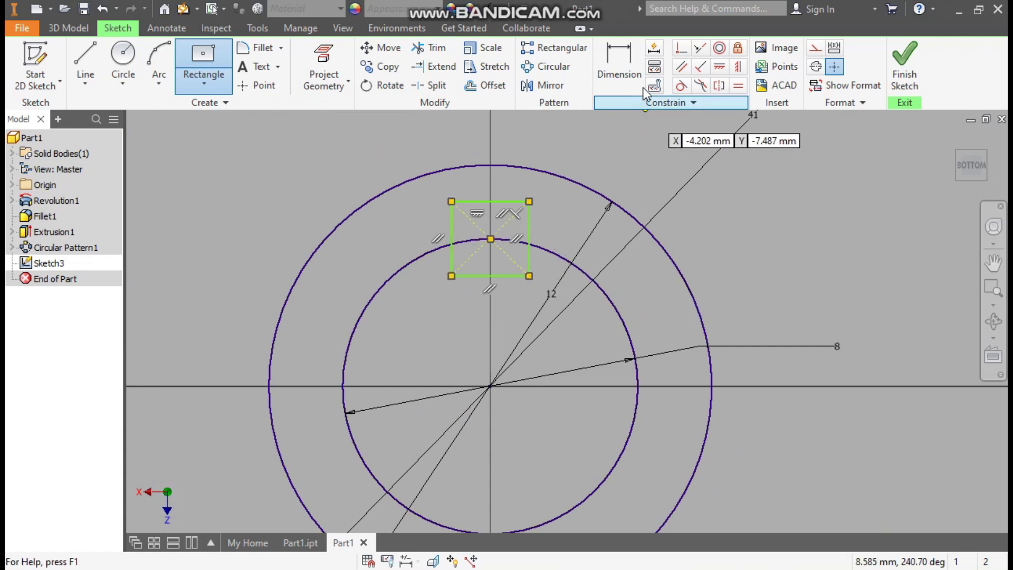
- Dimension the square's top edge 5 mm from the origin and give it a width of 2
click(622, 62)
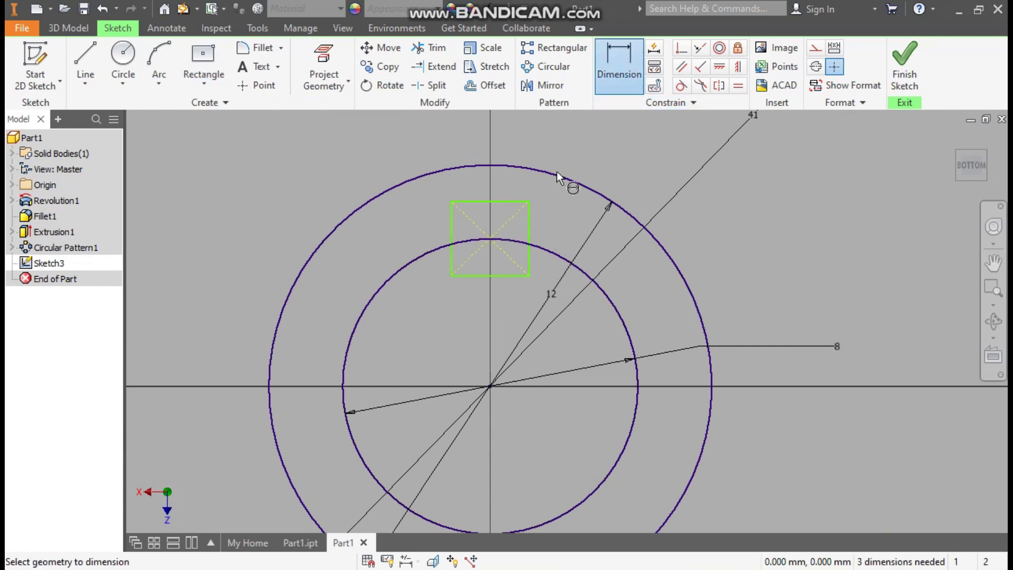
click(498, 201)
click(490, 386)
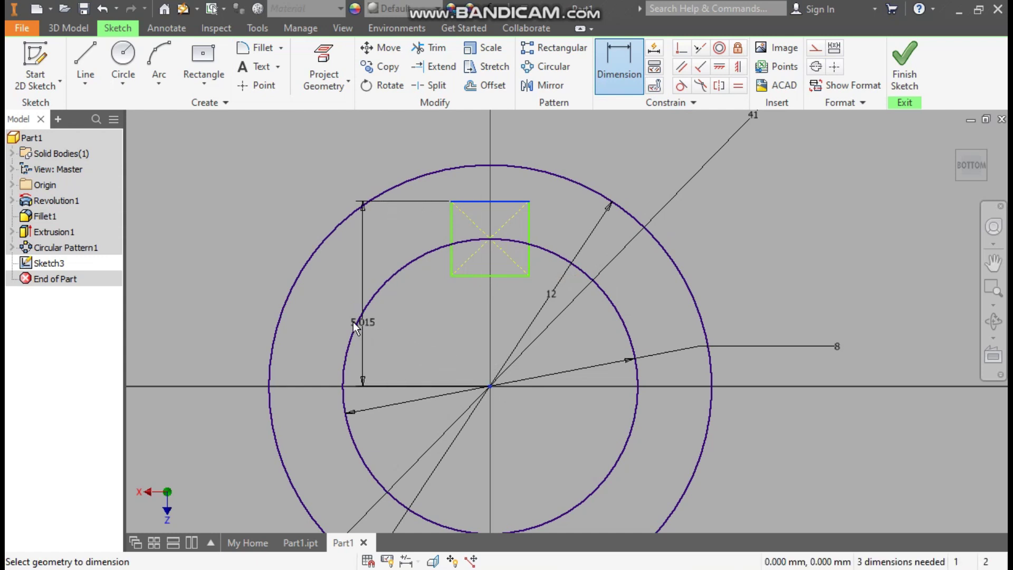
click(320, 324)
text(5)
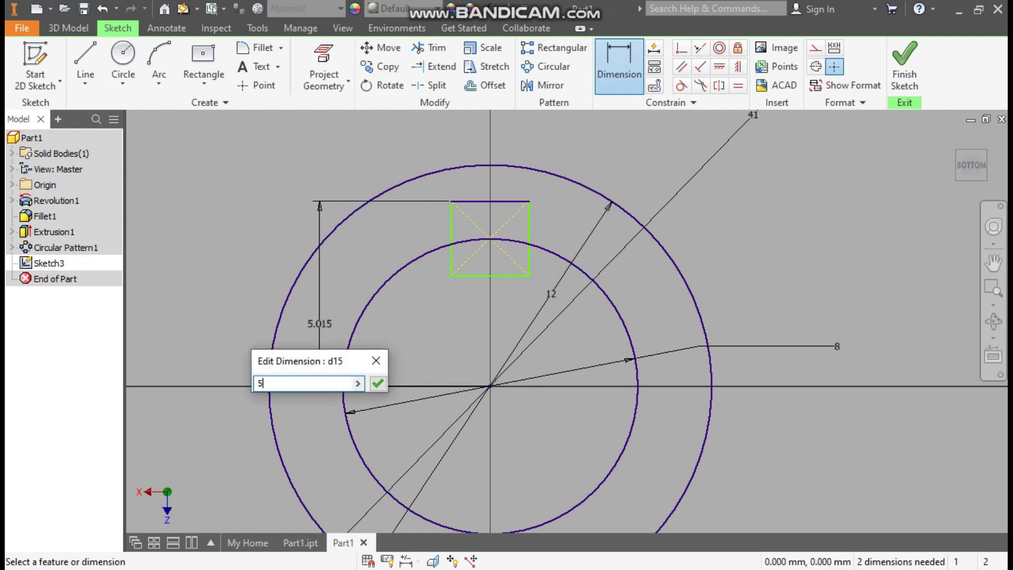
key(Return)
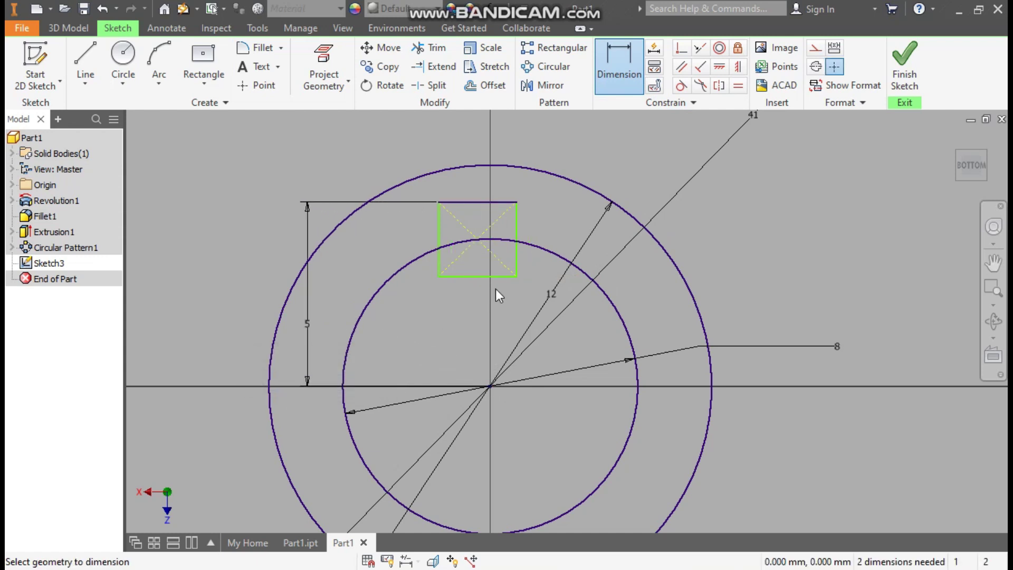
click(476, 202)
click(476, 179)
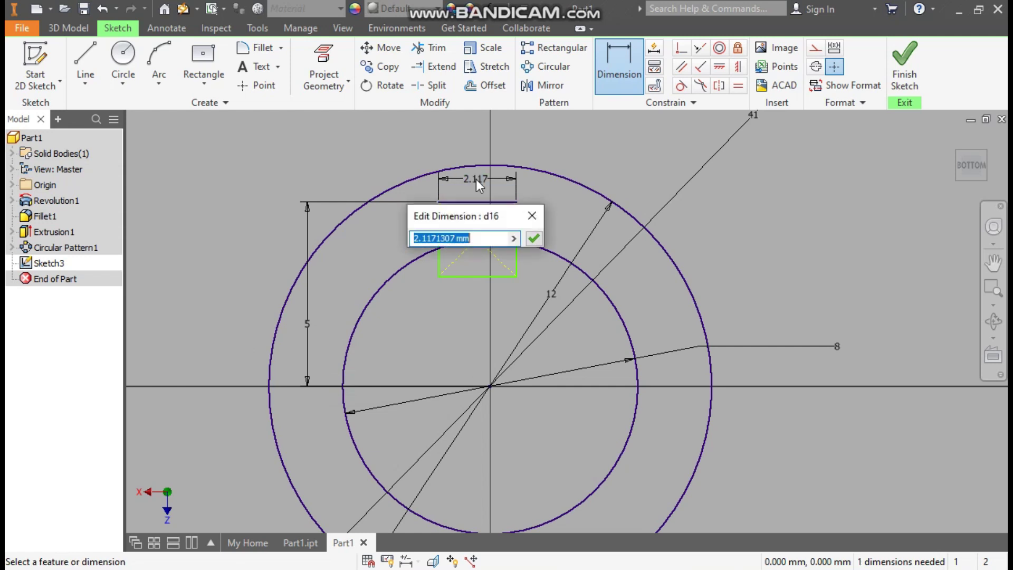
text(2)
key(Return)
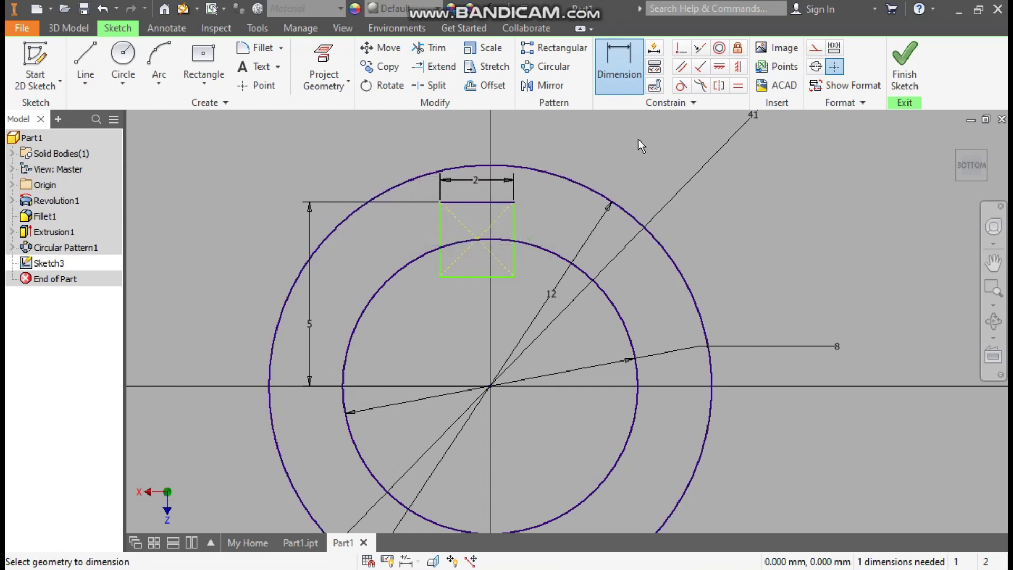
- Constrain the square's centre point vertically to the origin, fully constraining the sketch
click(753, 122)
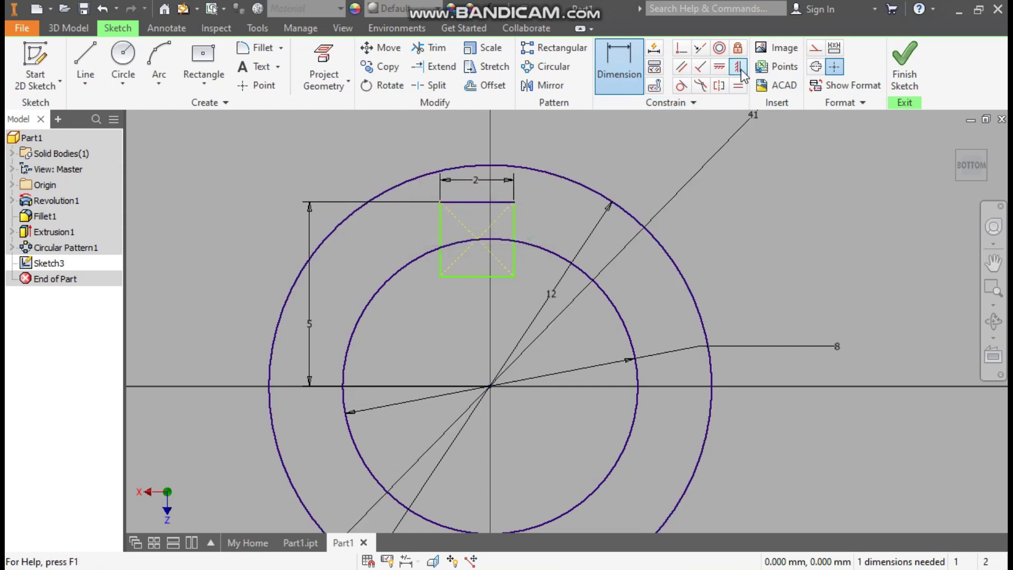
click(739, 69)
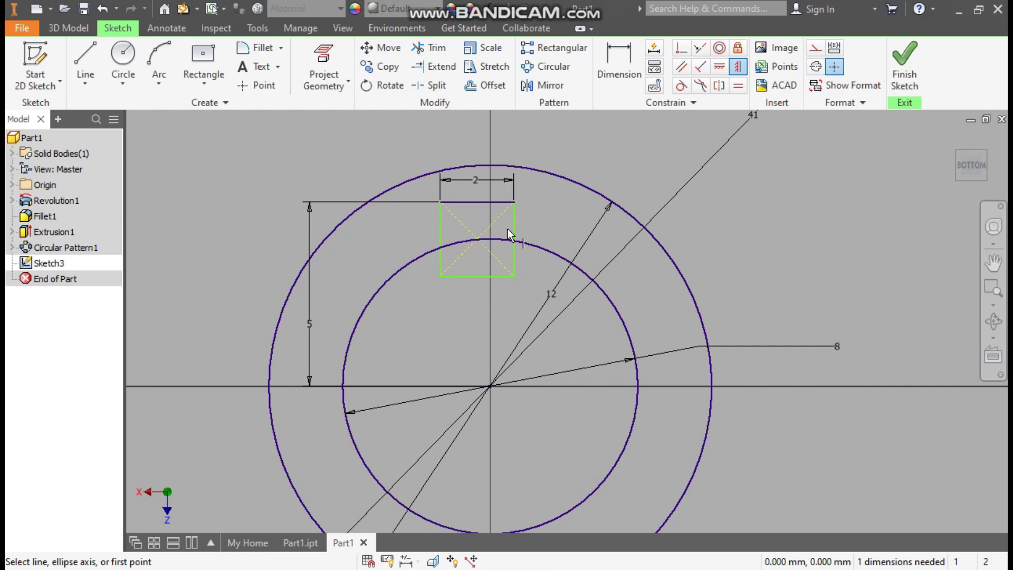
click(477, 239)
click(493, 385)
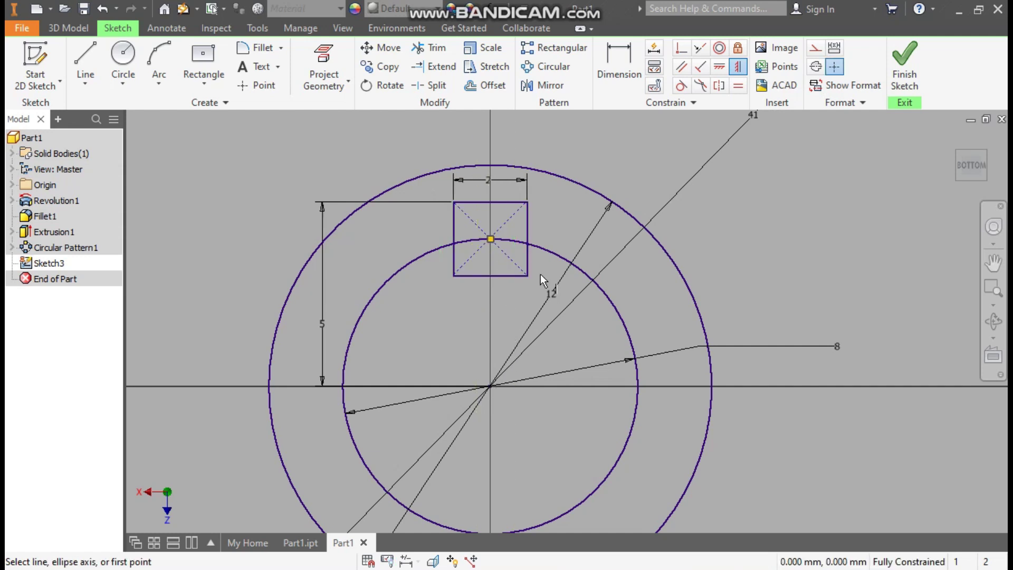
scroll(541, 273, down, 4)
middle_drag(543, 274, 545, 275)
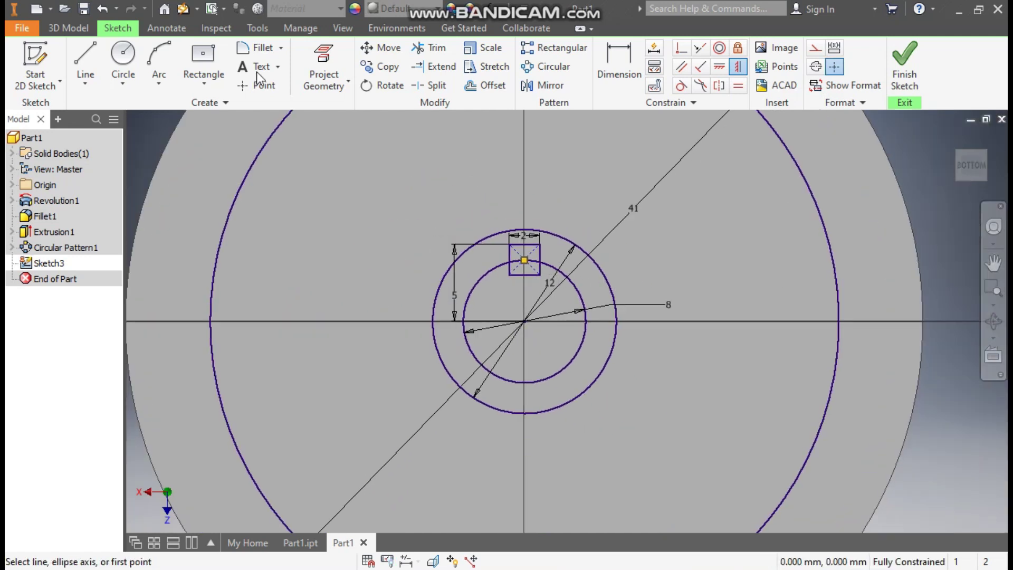
- Finish the sketch and extrude the ring between the large and middle circles as a cut
click(902, 64)
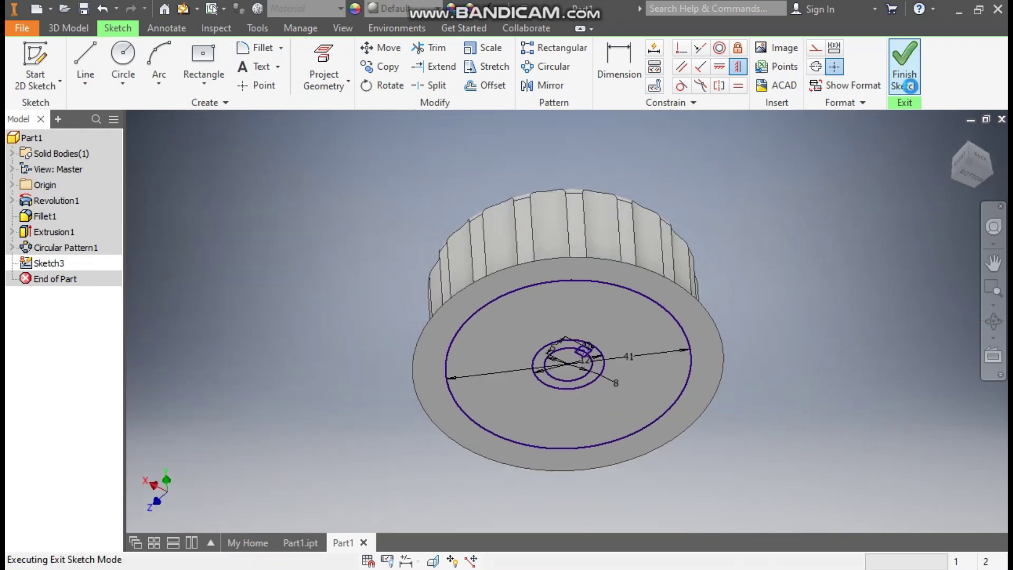
click(88, 66)
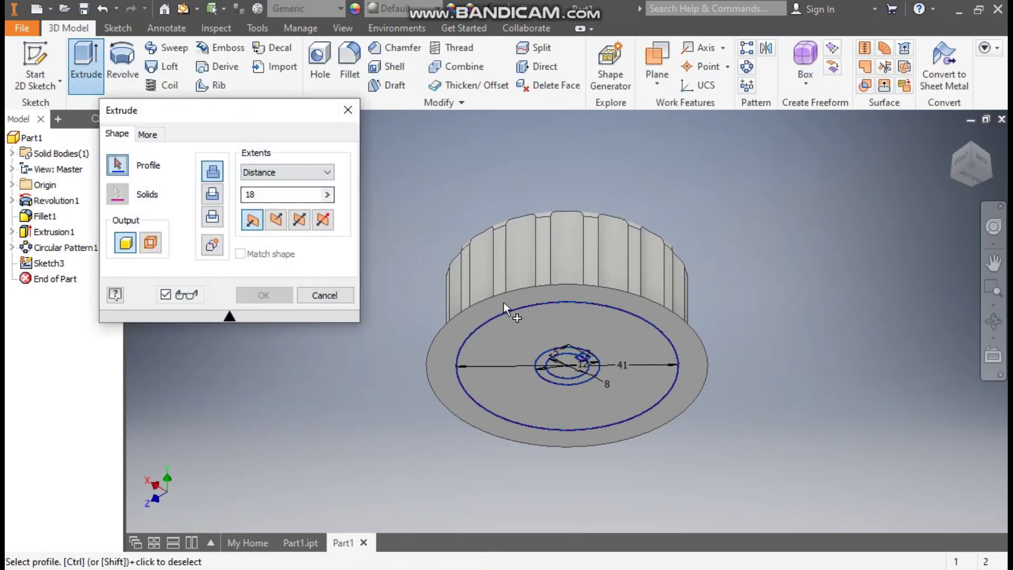
click(576, 318)
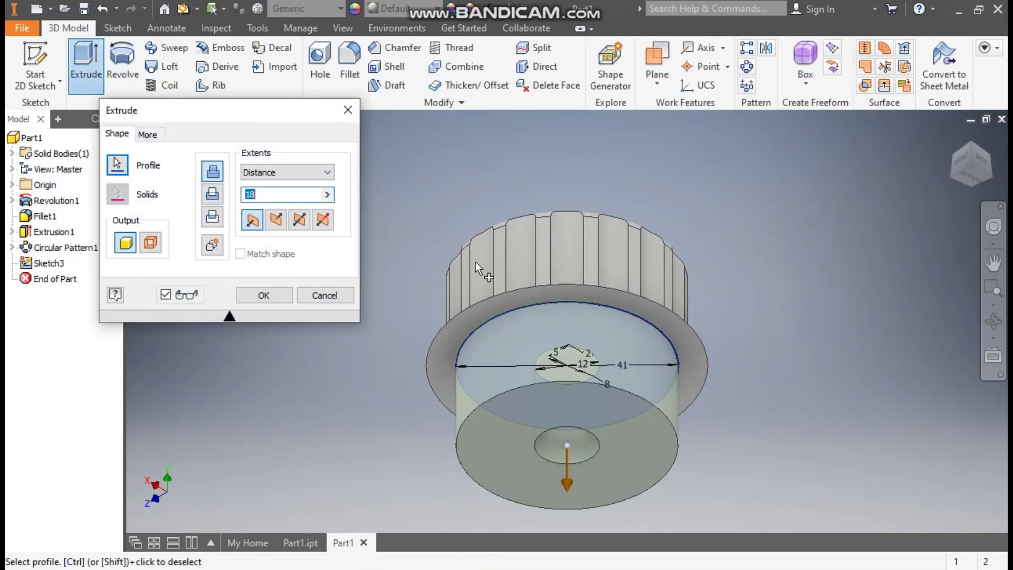
click(275, 220)
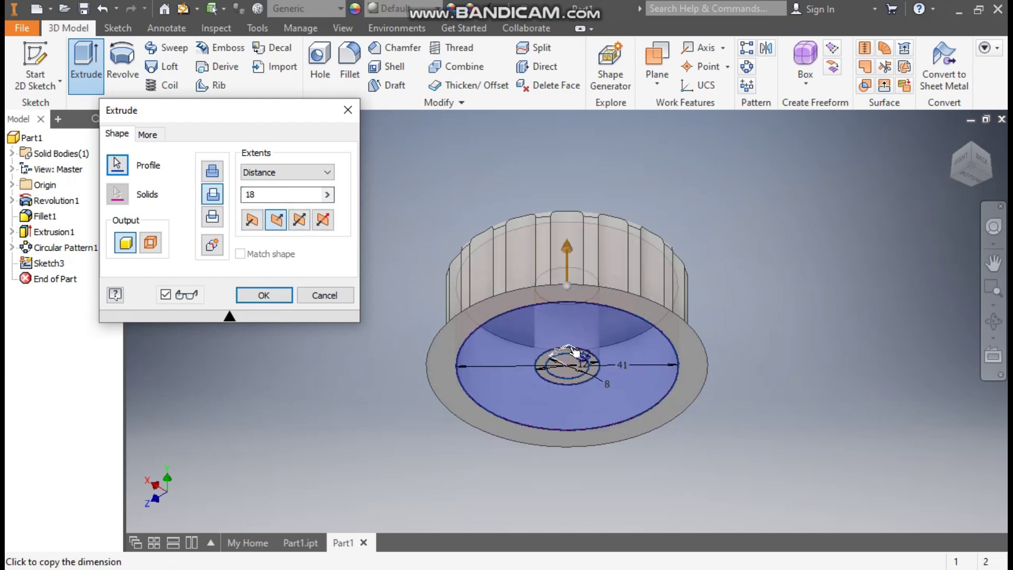
scroll(587, 400, up, 4)
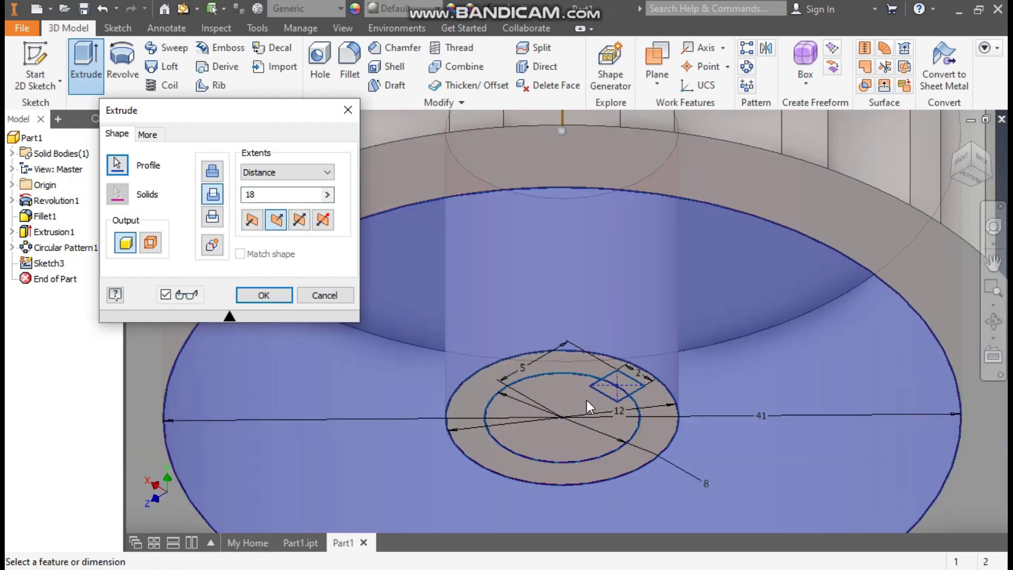
- Add the small key square to the profile and apply the 18 mm cut
click(117, 164)
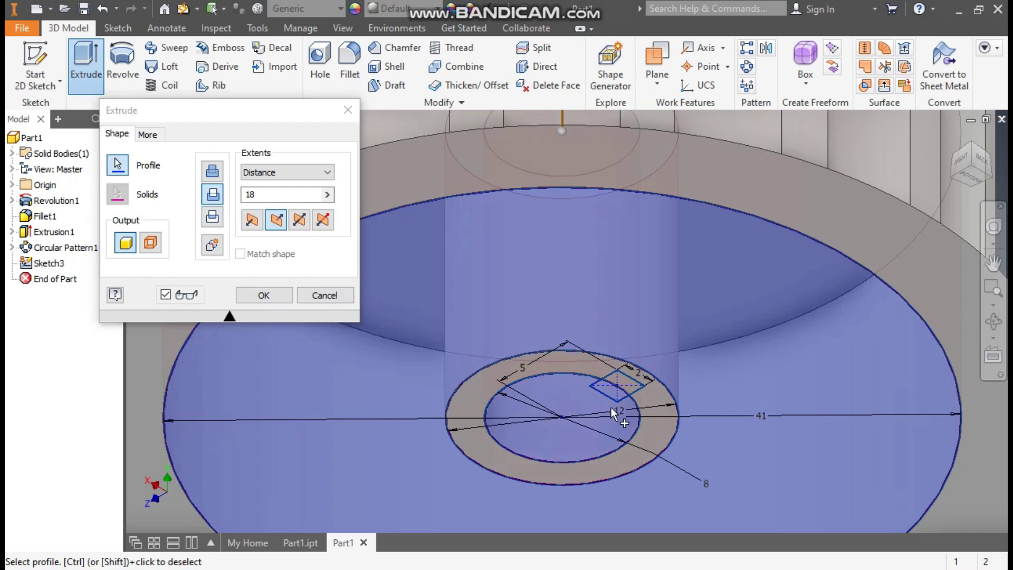
scroll(611, 408, up, 3)
click(629, 375)
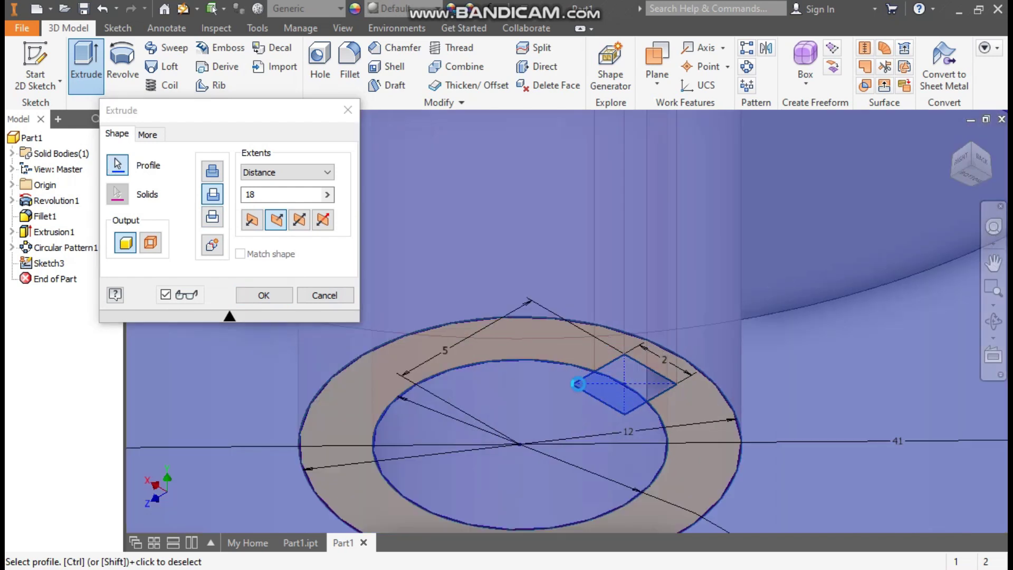
scroll(629, 376, down, 4)
scroll(607, 345, down, 2)
scroll(612, 346, up, 5)
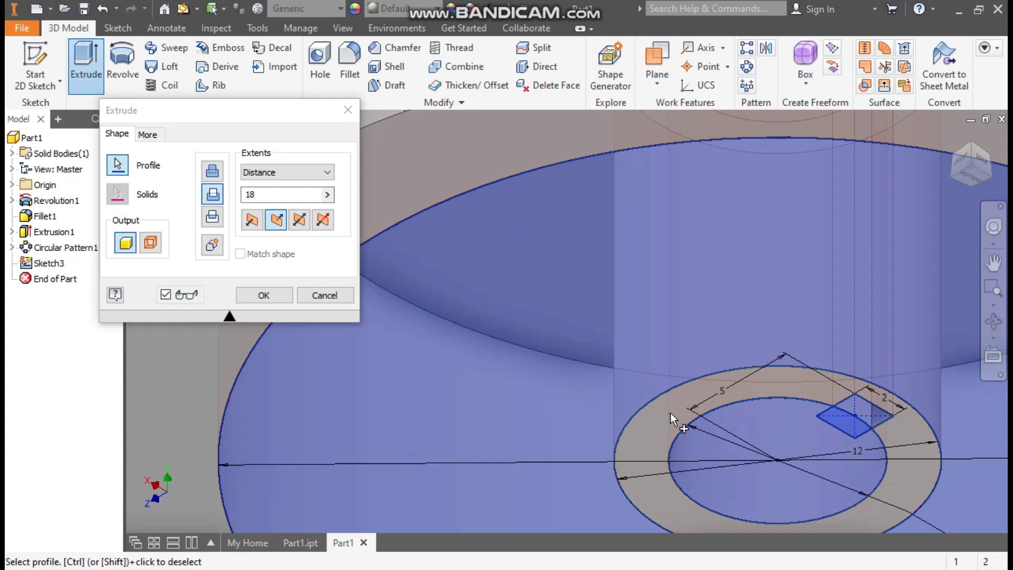
scroll(601, 252, down, 2)
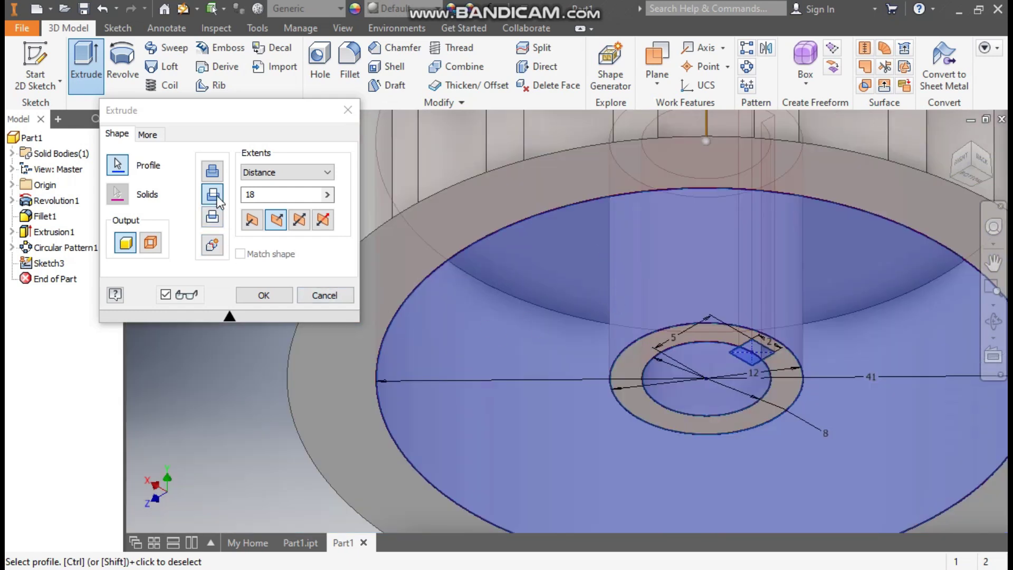
scroll(631, 304, down, 3)
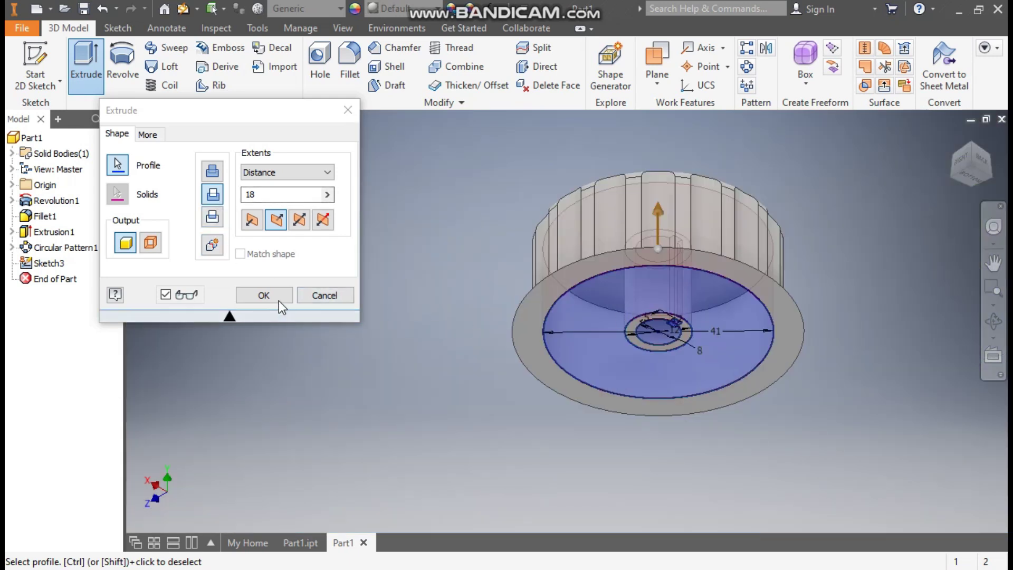
click(263, 295)
- Fillet the circular inner edge of the hollow underside with a 2 mm radius
scroll(680, 336, up, 2)
scroll(680, 338, up, 2)
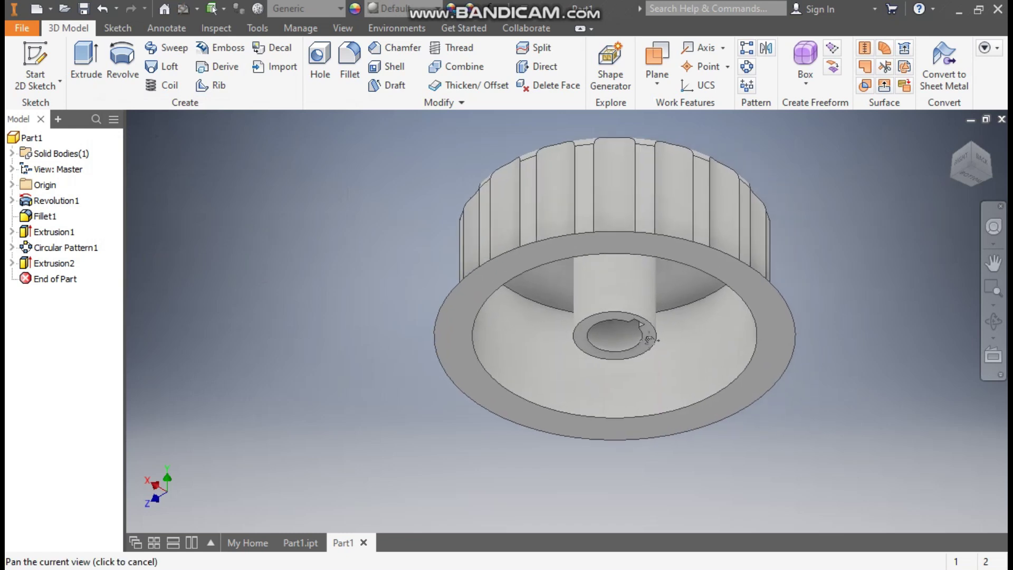
key(Escape)
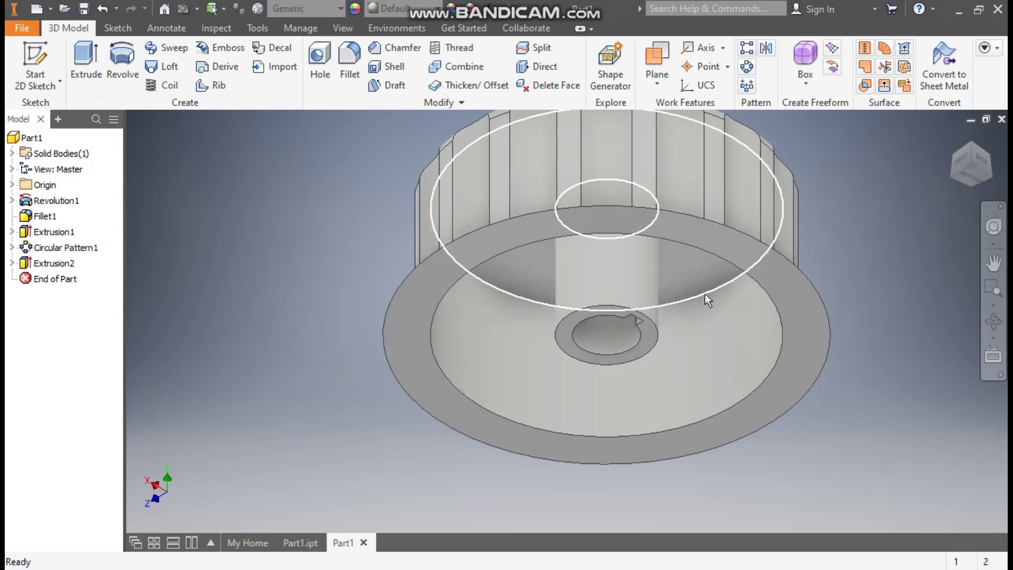
click(704, 293)
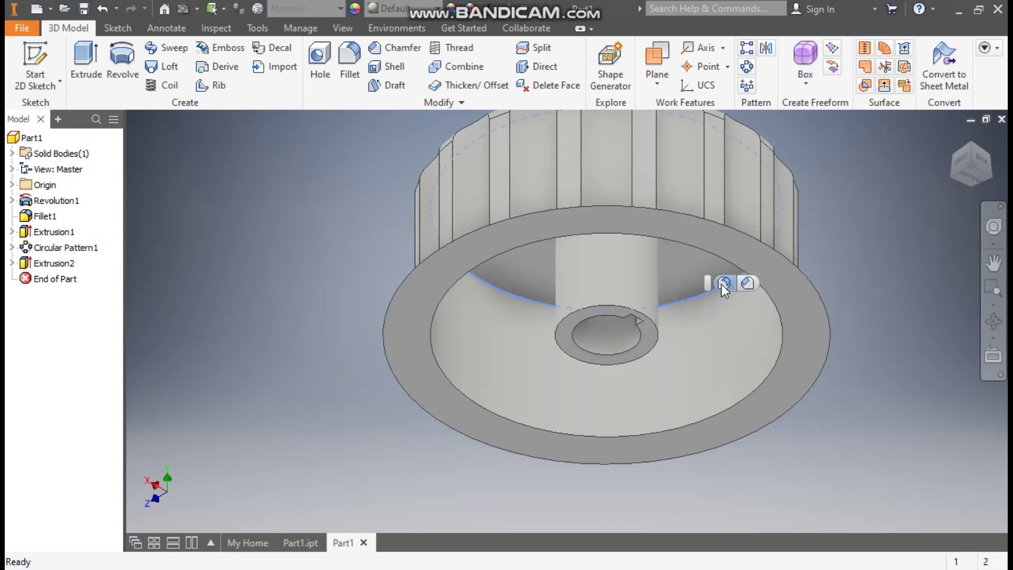
click(724, 284)
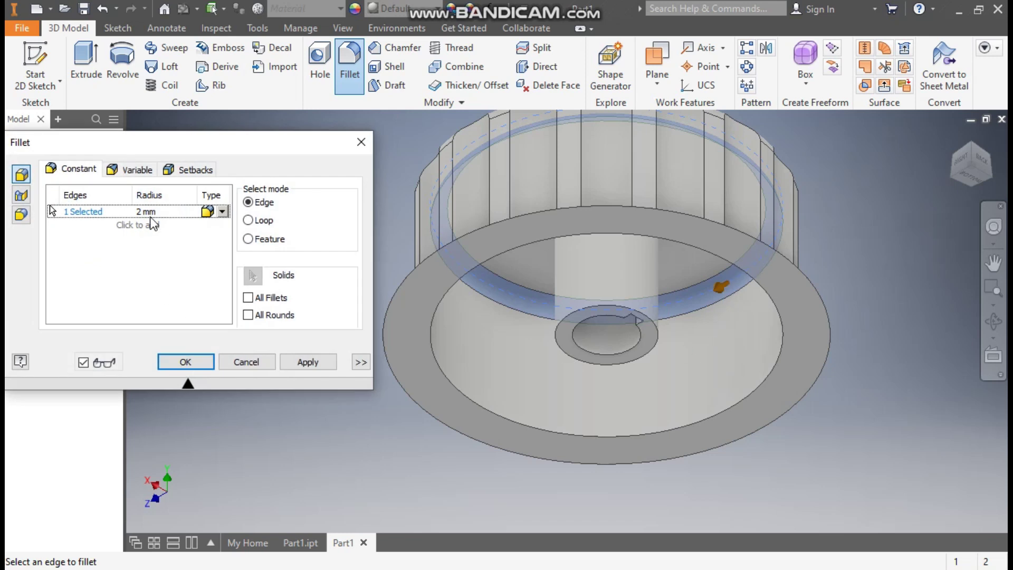
click(195, 362)
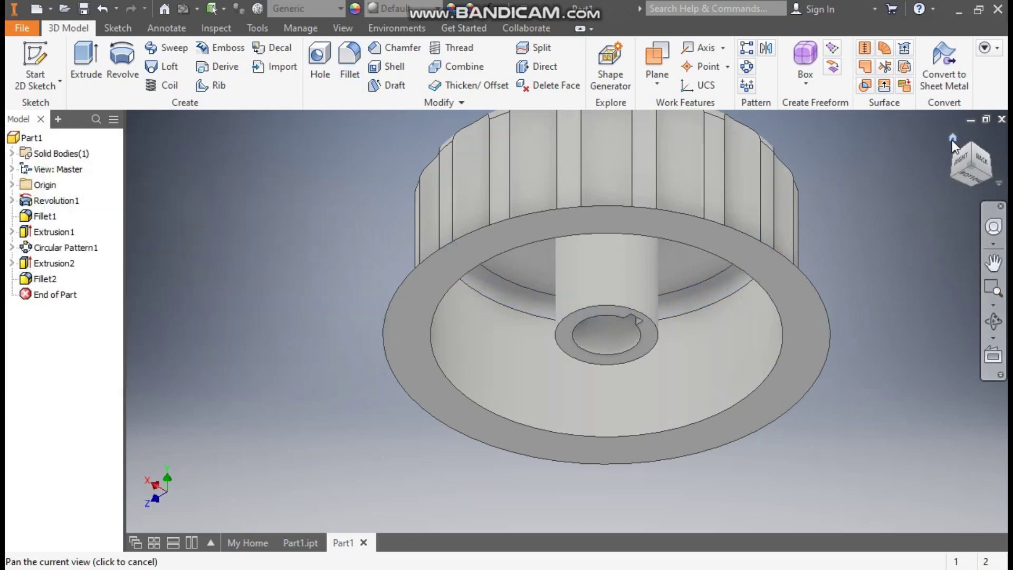
- Return to the home view and apply the Orange appearance to the whole cap
click(952, 139)
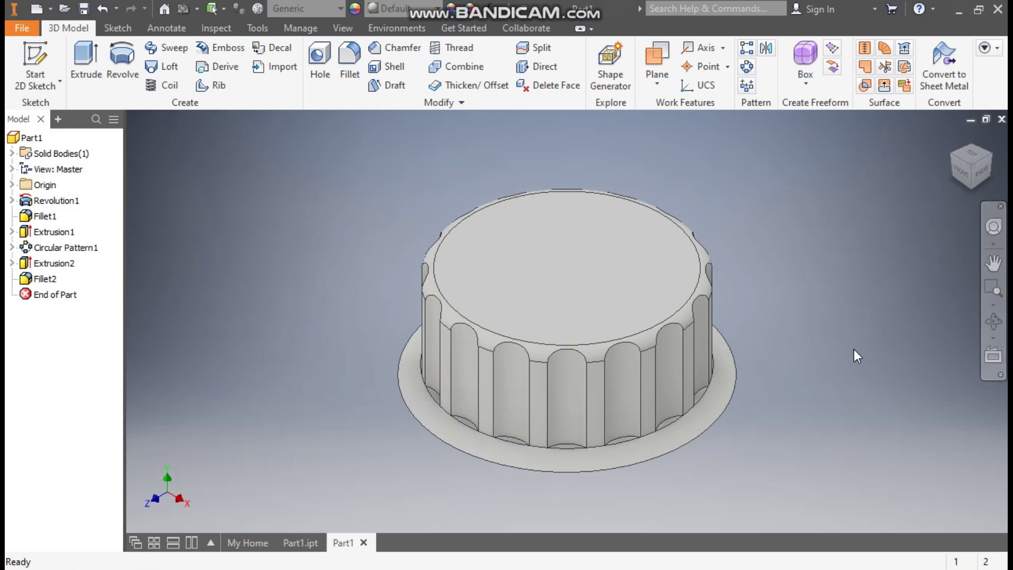
click(410, 7)
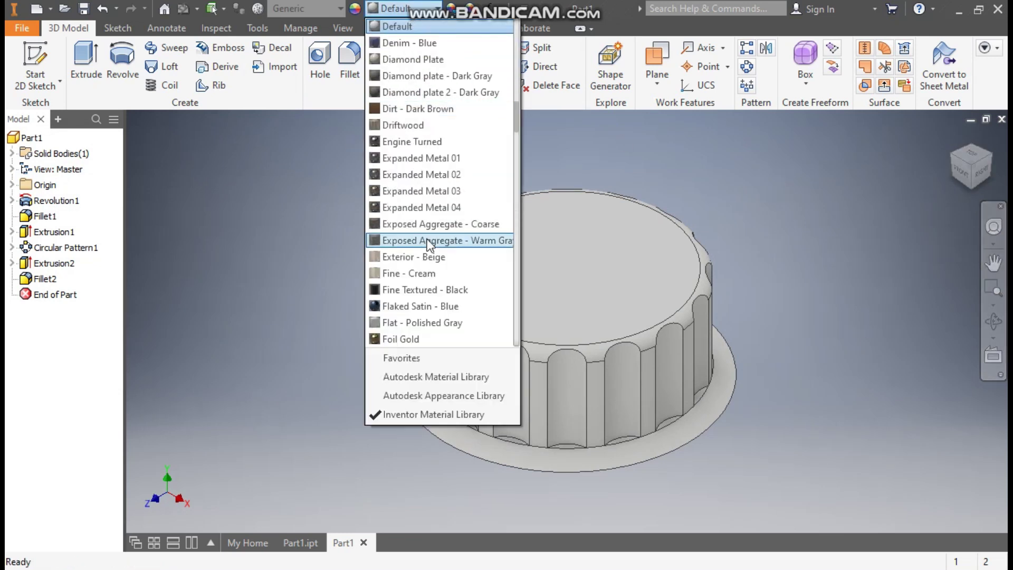
scroll(430, 245, down, 13)
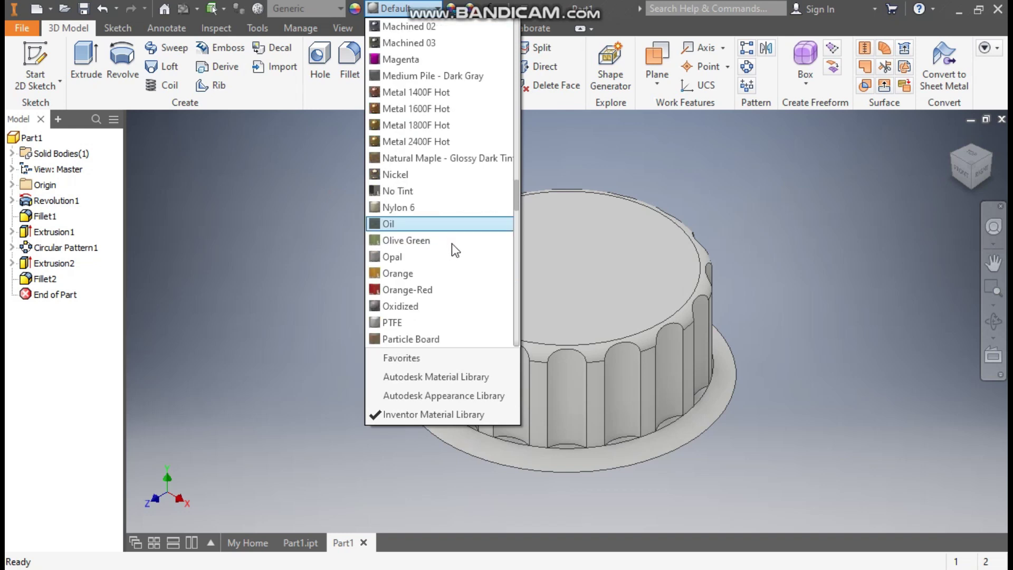
click(401, 274)
scroll(351, 339, down, 2)
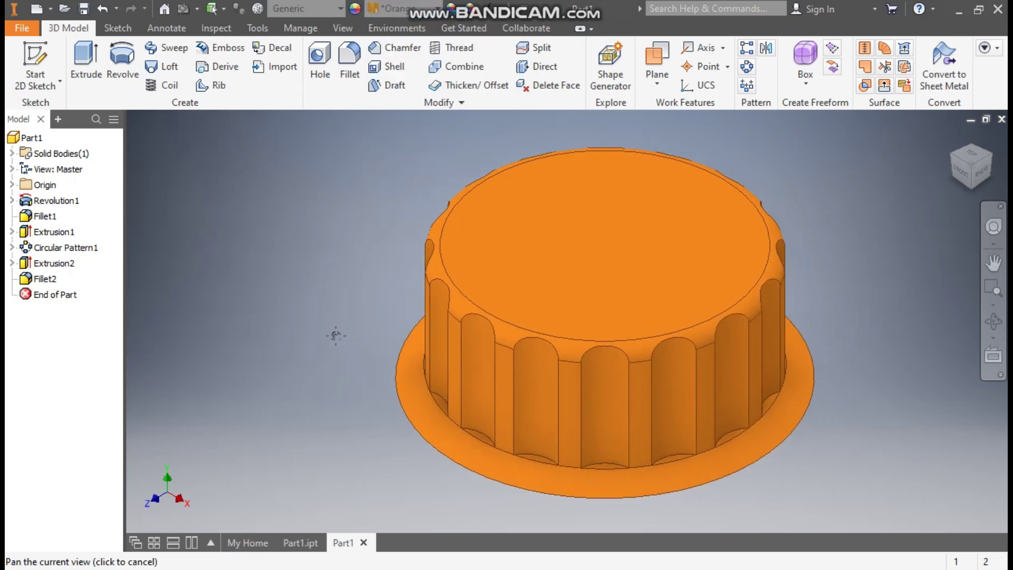
drag(336, 336, 333, 335)
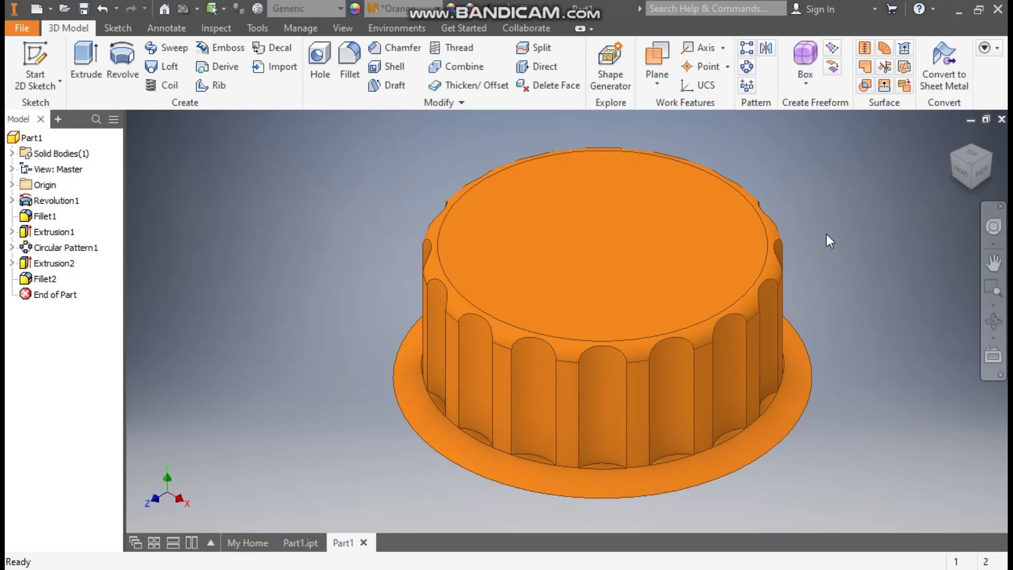